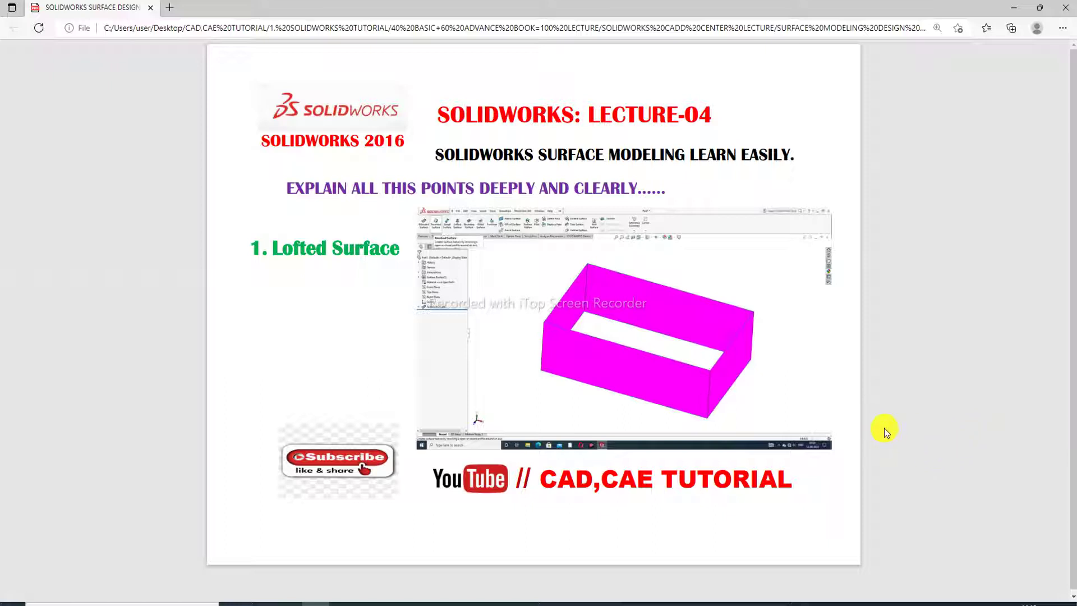
- Switch from the lecture PDF to the empty part in SOLIDWORKS
click(621, 291)
click(624, 295)
click(496, 598)
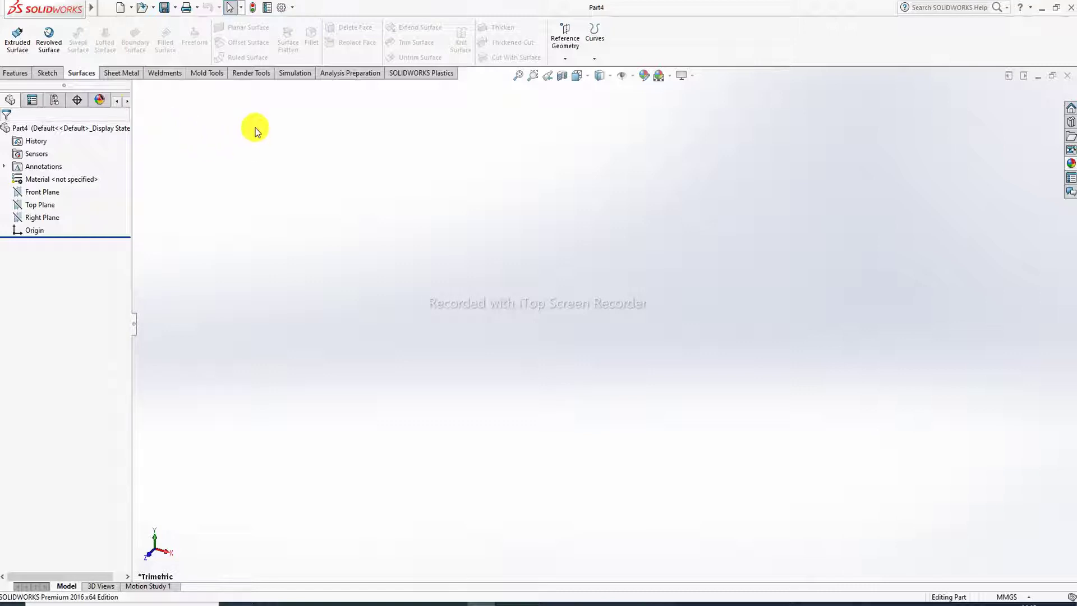
click(51, 192)
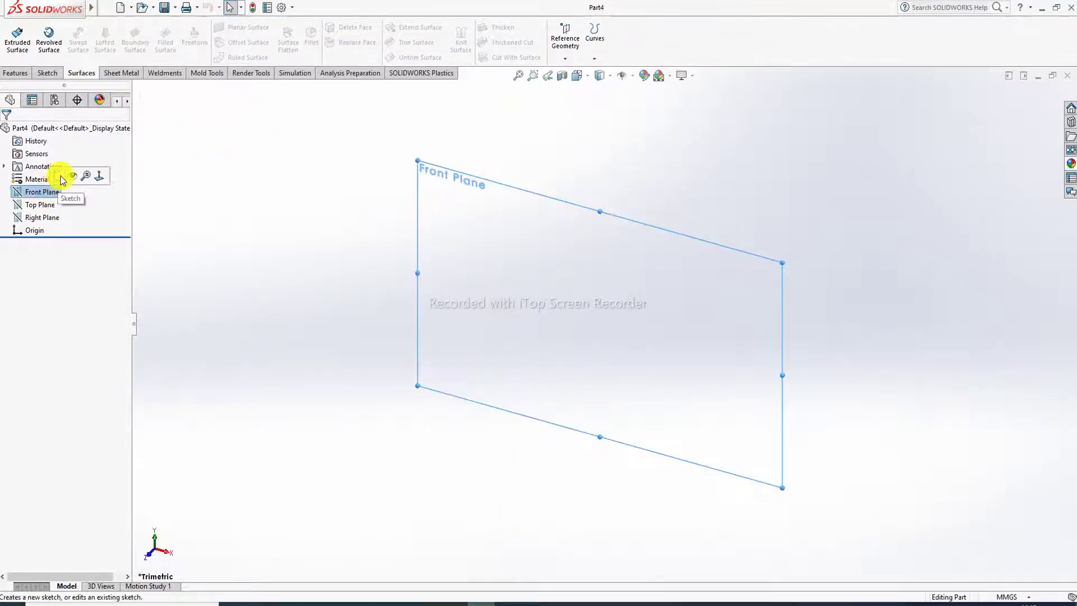
click(84, 176)
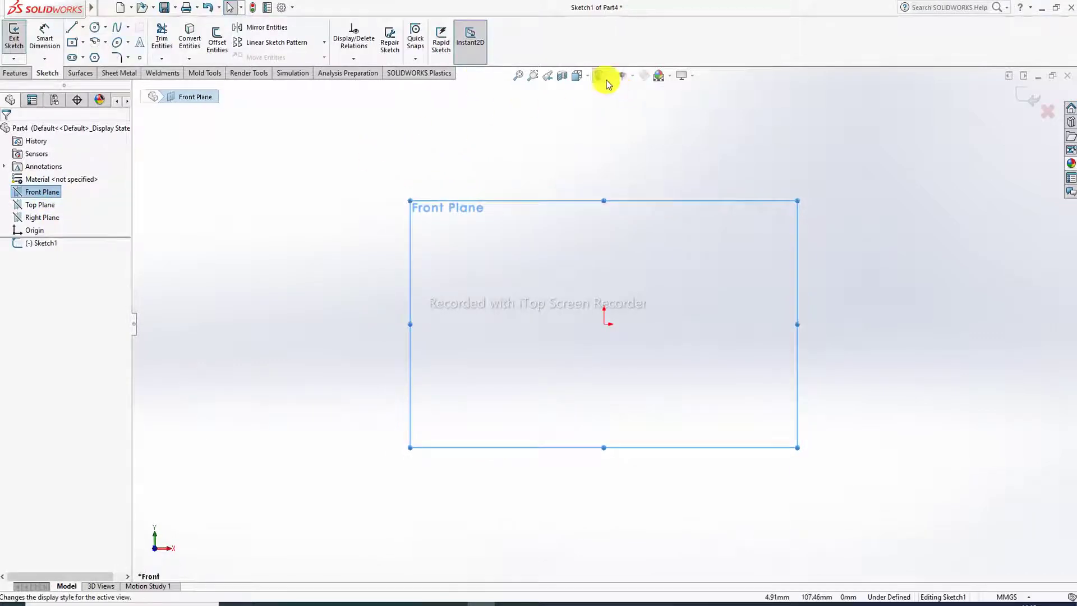
click(1025, 100)
- Create two reference planes above the Top Plane, spaced 30 mm apart
click(44, 205)
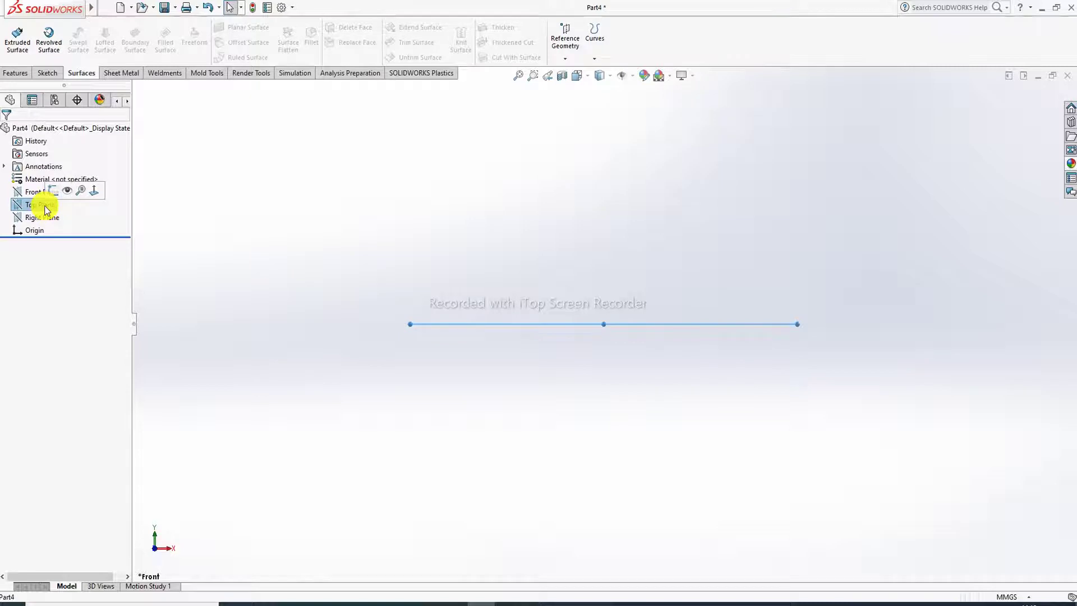
click(565, 58)
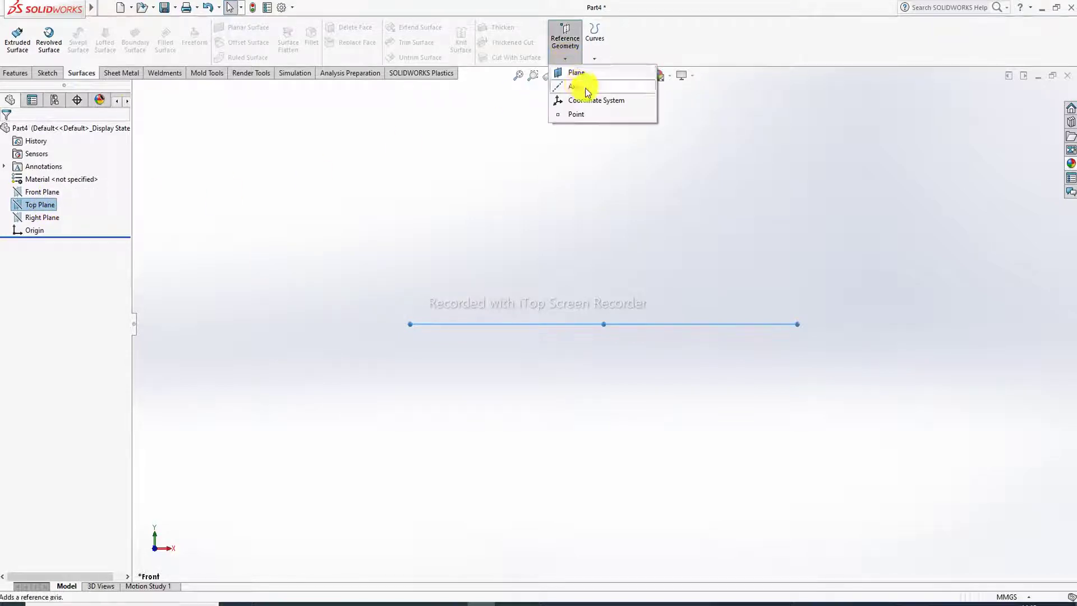
click(581, 74)
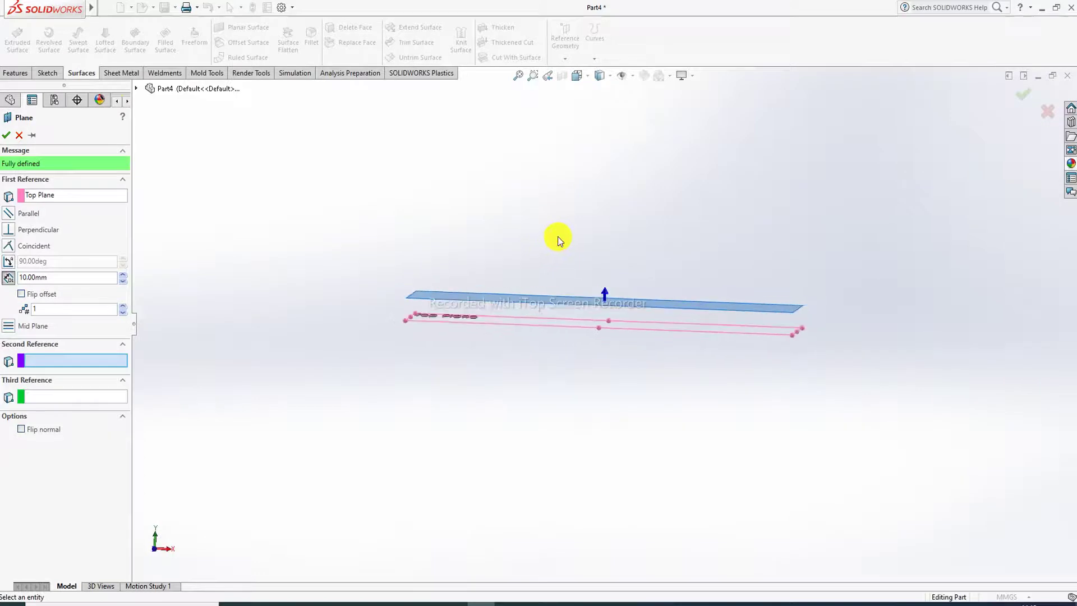
scroll(474, 300, down, 2)
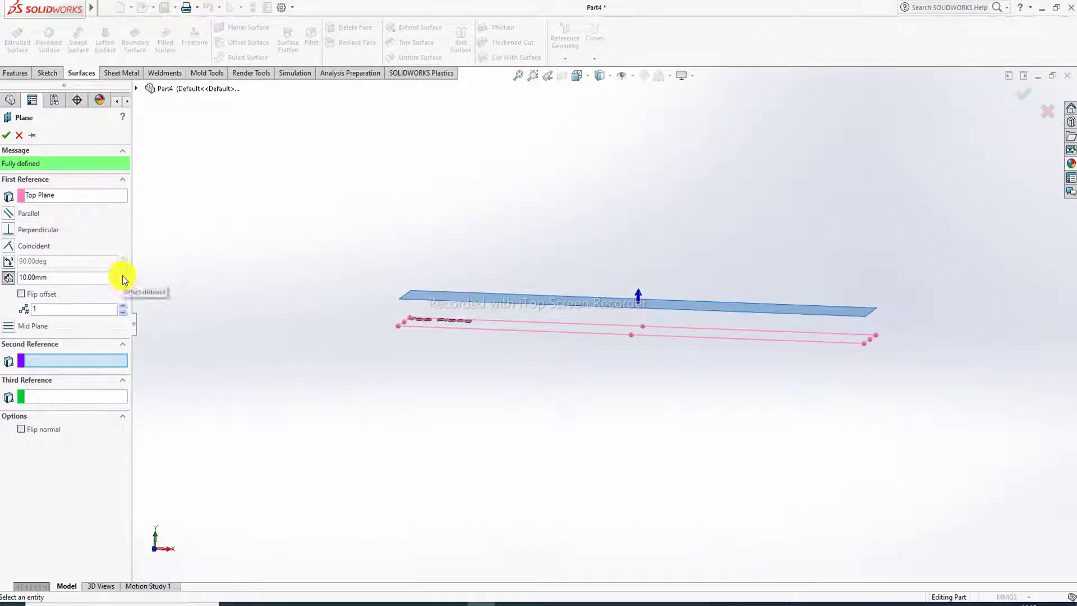
click(123, 307)
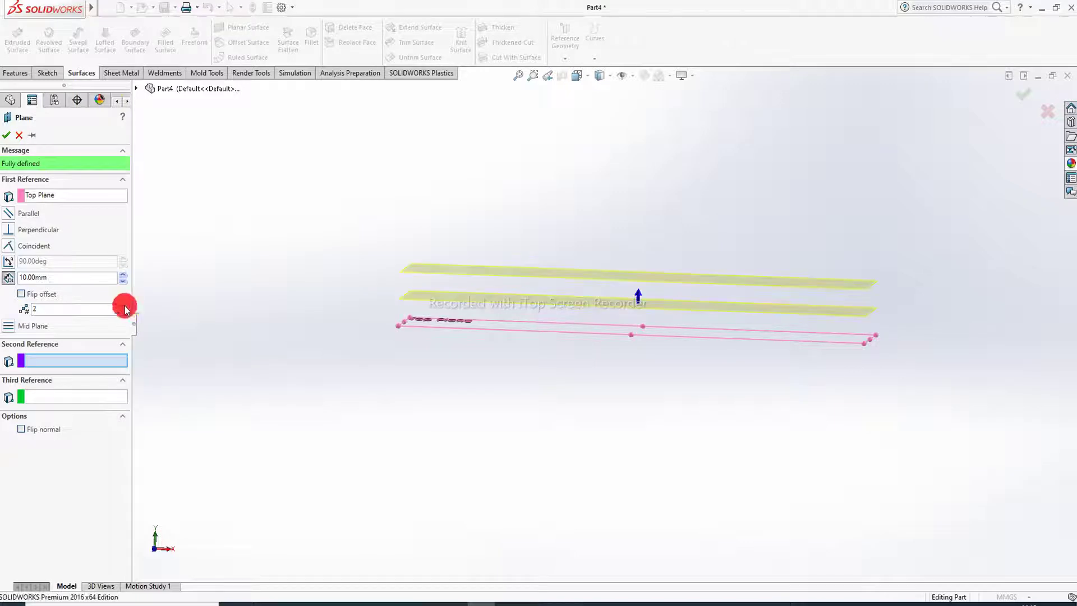
click(124, 274)
click(123, 275)
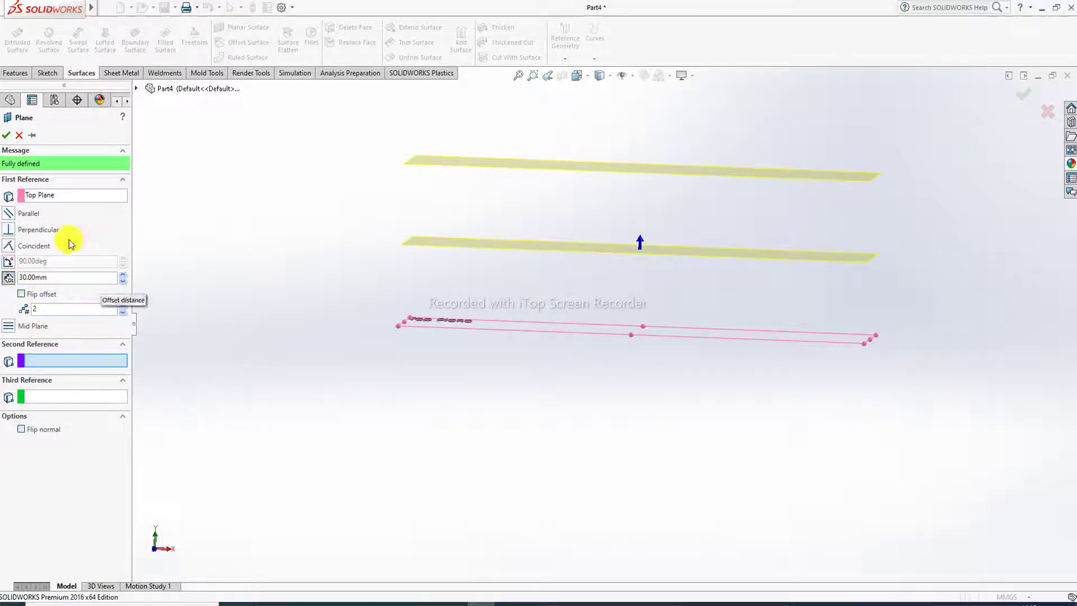
click(6, 134)
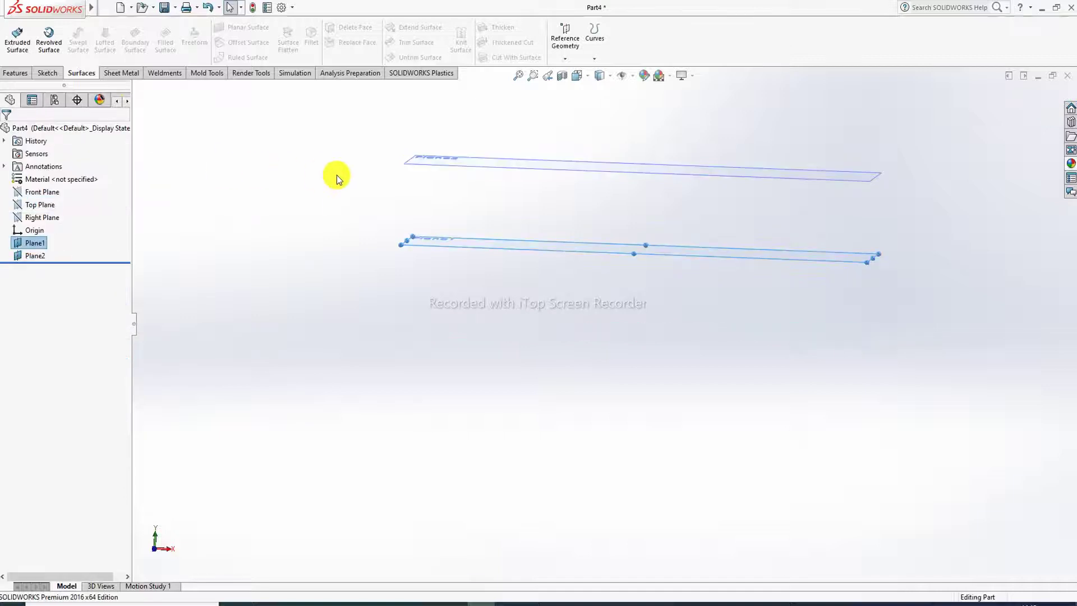
- Sketch a center rectangle about 107 by 81 mm around the origin on the lower offset plane
mouse_move(524, 177)
middle_down()
mouse_move(526, 237)
mouse_move(538, 104)
mouse_move(531, 173)
middle_up()
scroll(647, 140, down, 2)
middle_drag(635, 218, 634, 264)
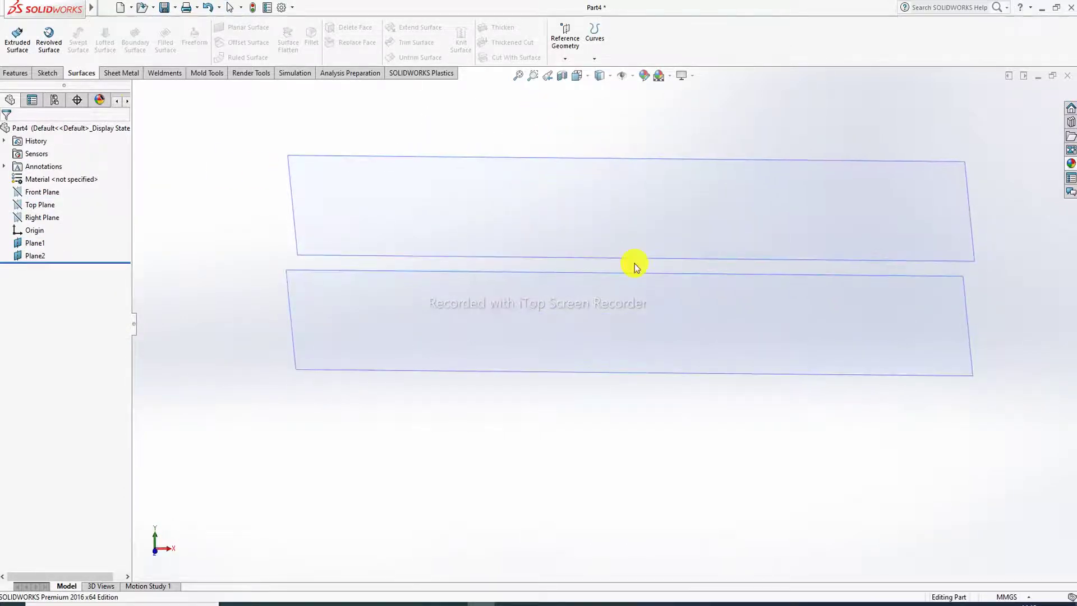
click(650, 372)
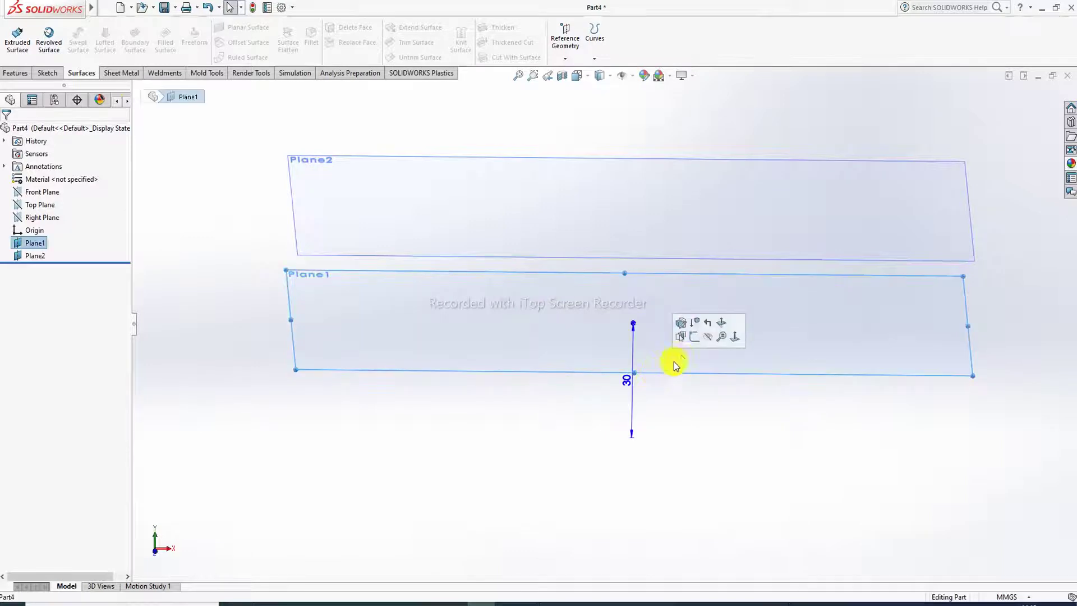
click(695, 334)
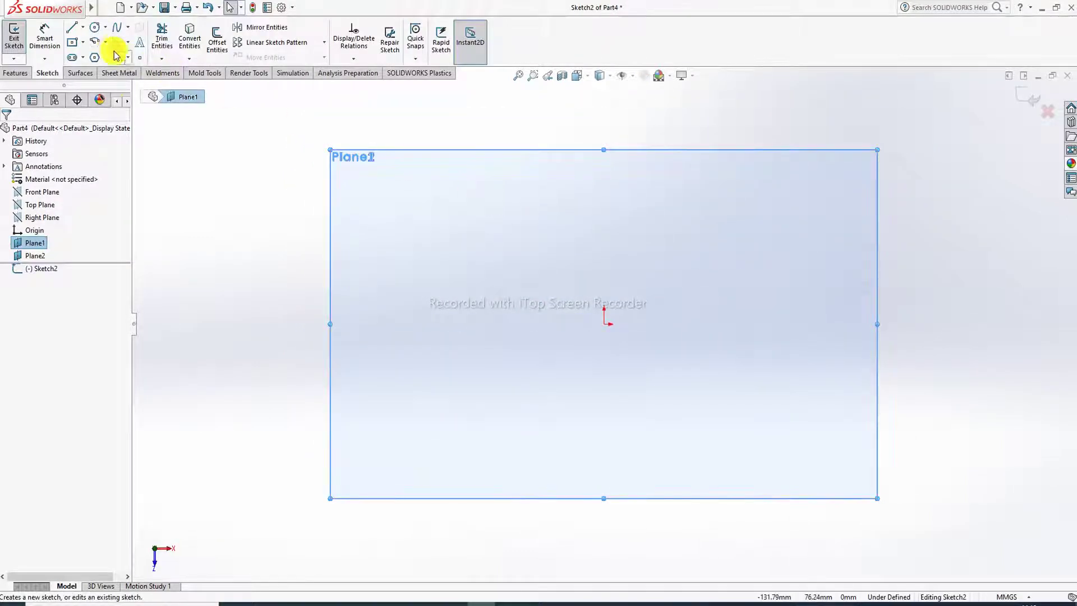
click(82, 42)
click(90, 74)
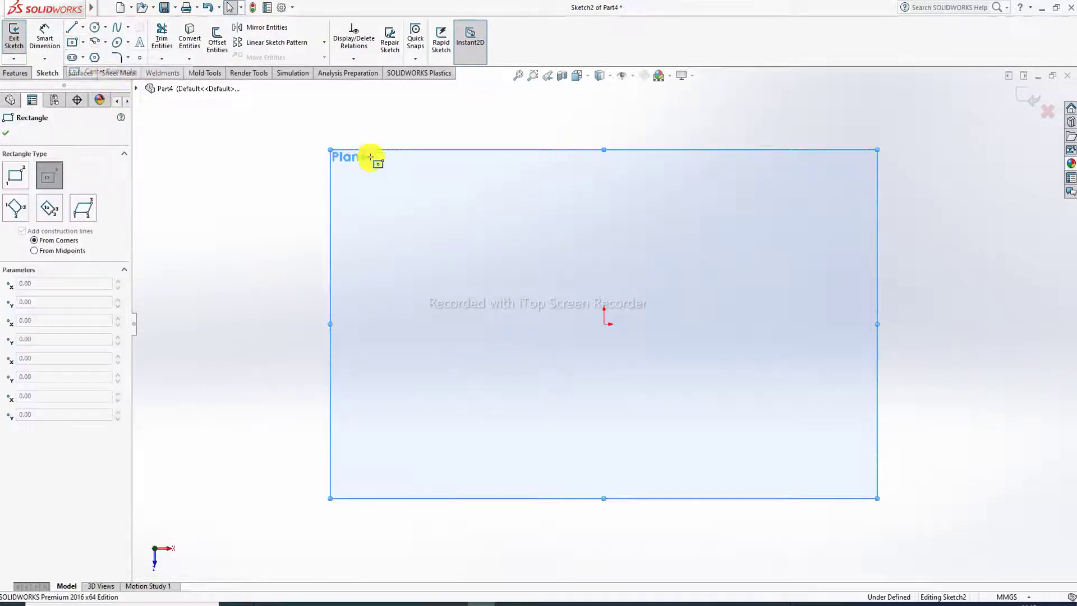
click(606, 324)
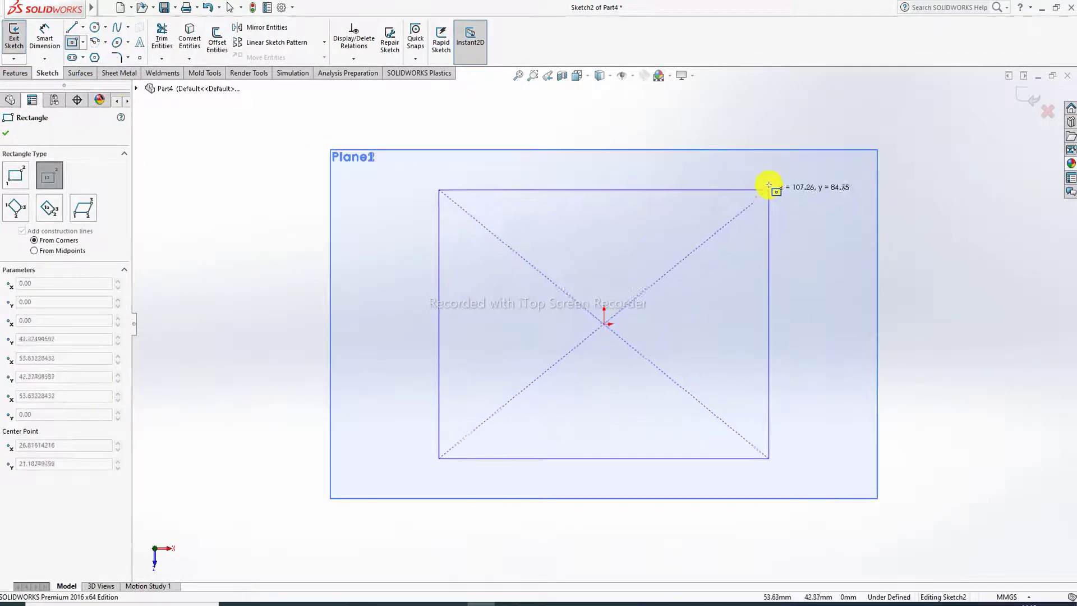
click(767, 197)
right_click(801, 181)
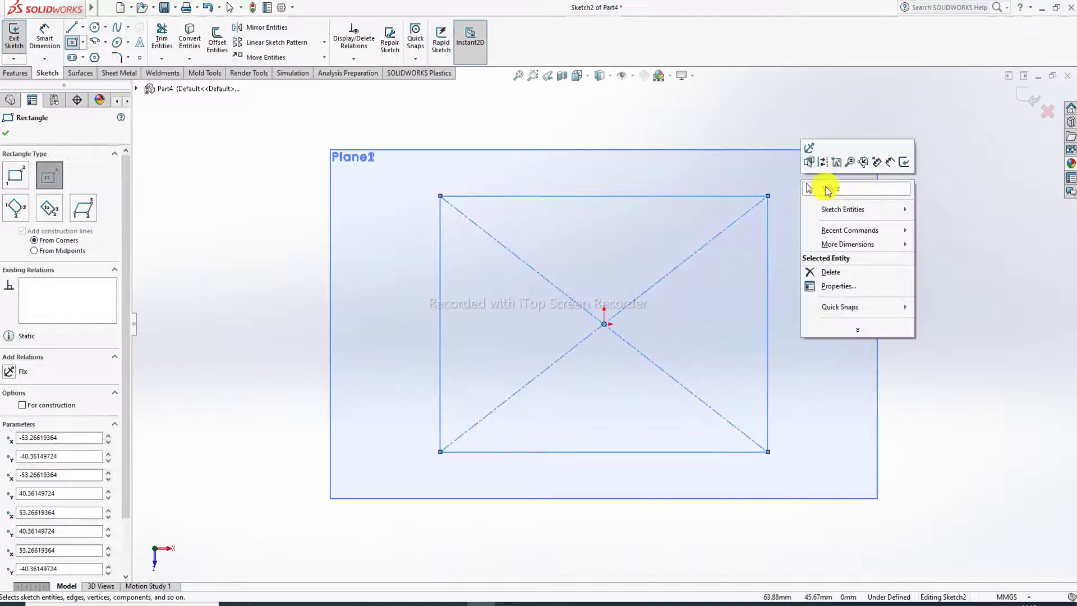
click(809, 185)
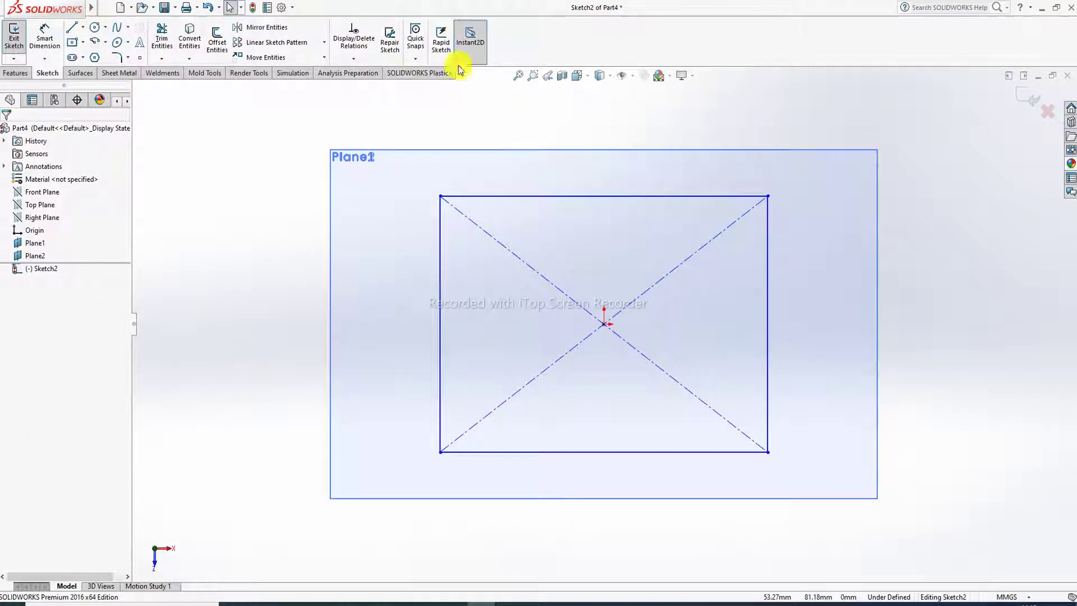
- Round all four corners of the rectangle with 10 mm sketch fillets and exit the sketch
click(117, 58)
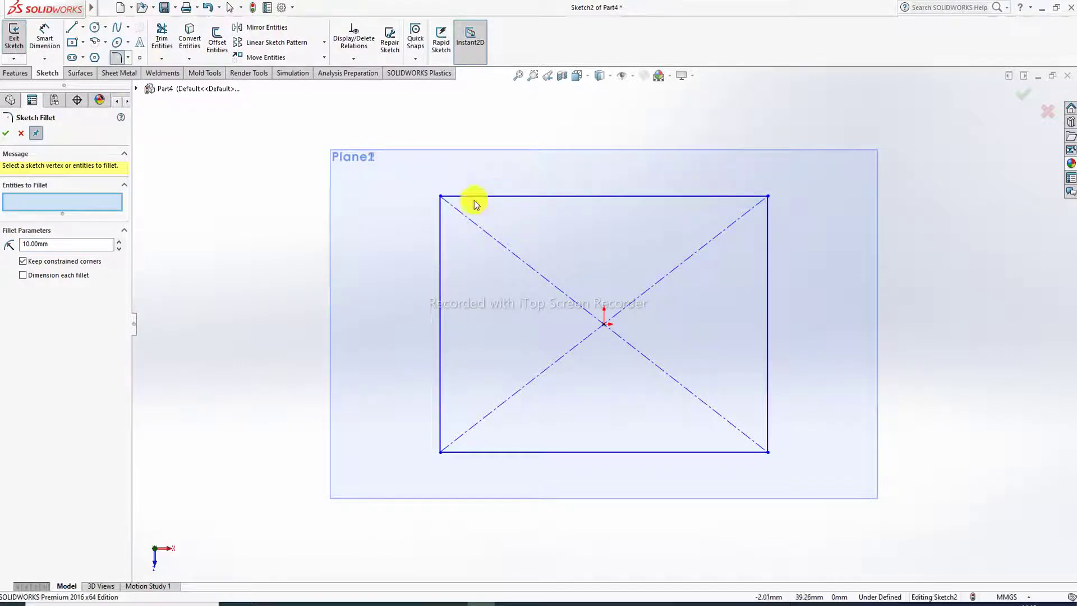
mouse_move(394, 178)
mouse_down()
mouse_move(769, 173)
mouse_move(817, 469)
mouse_move(332, 461)
mouse_move(364, 418)
mouse_up()
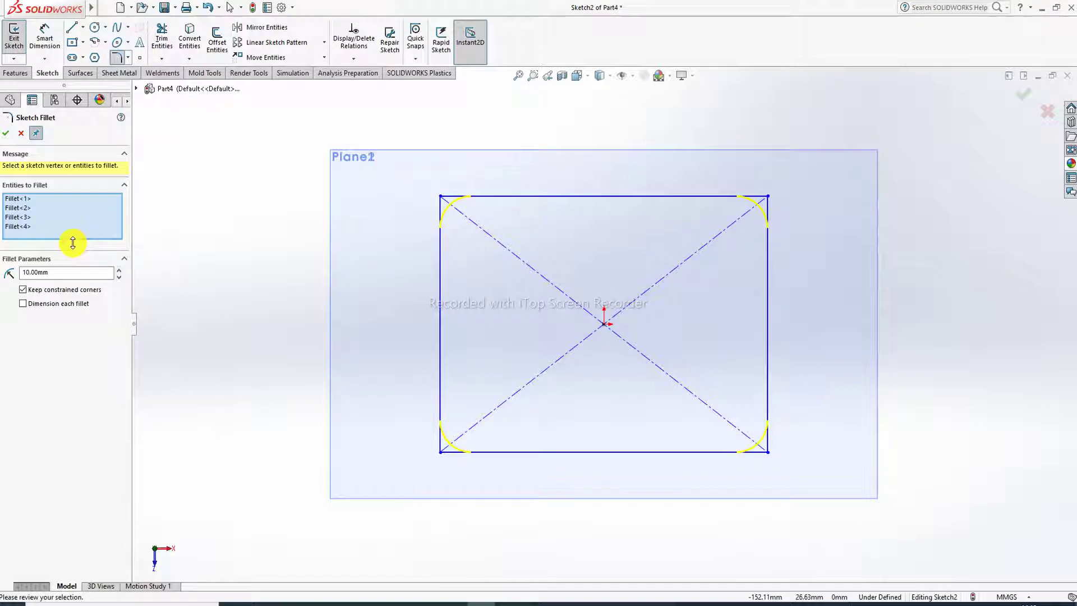
click(5, 133)
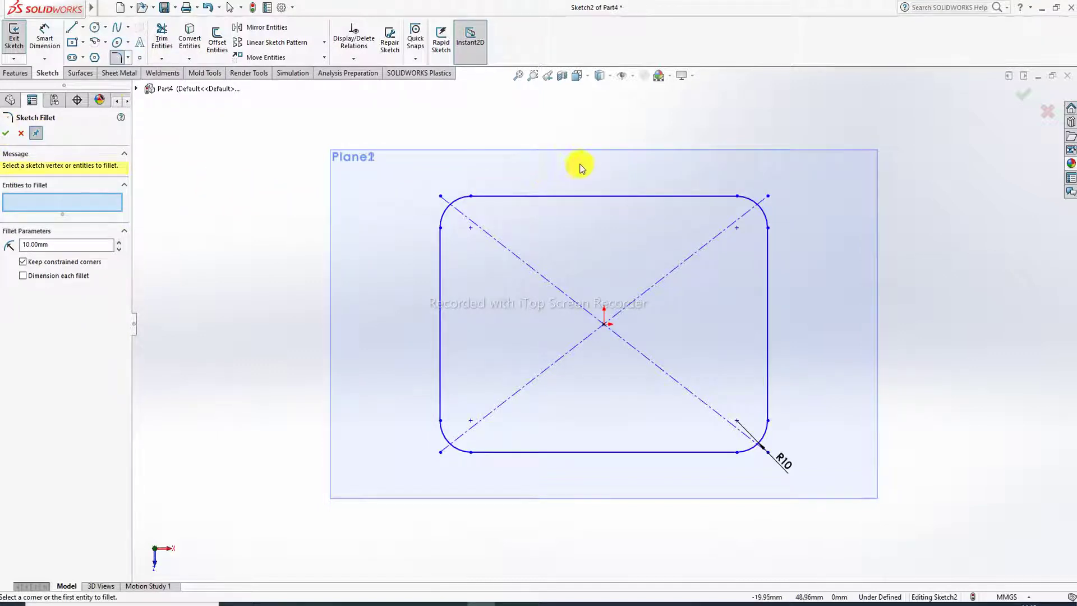
click(1020, 99)
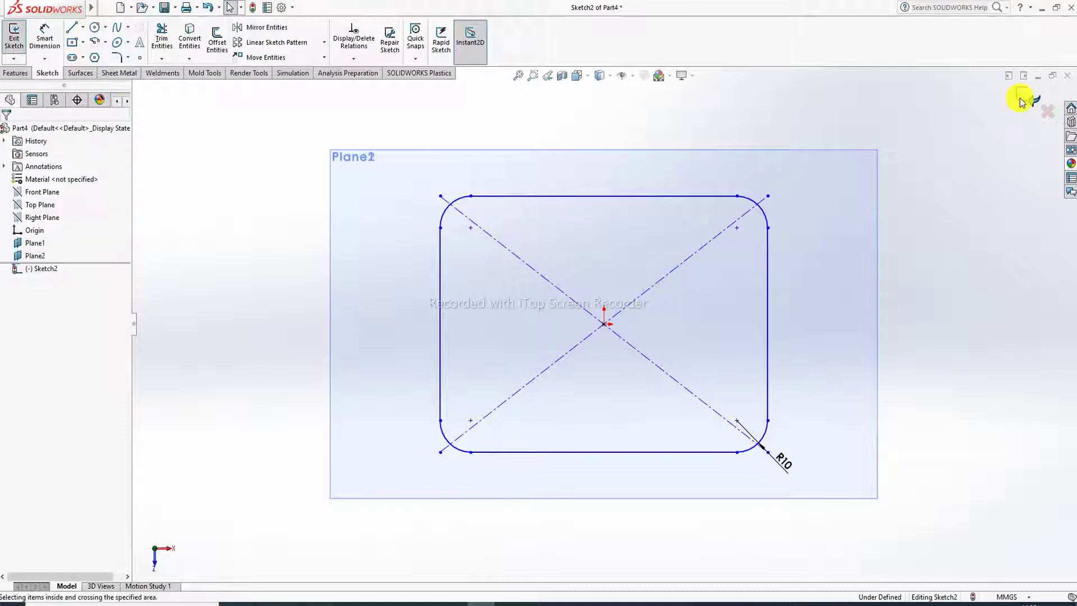
mouse_move(931, 250)
middle_down()
mouse_move(920, 132)
mouse_move(977, 117)
middle_up()
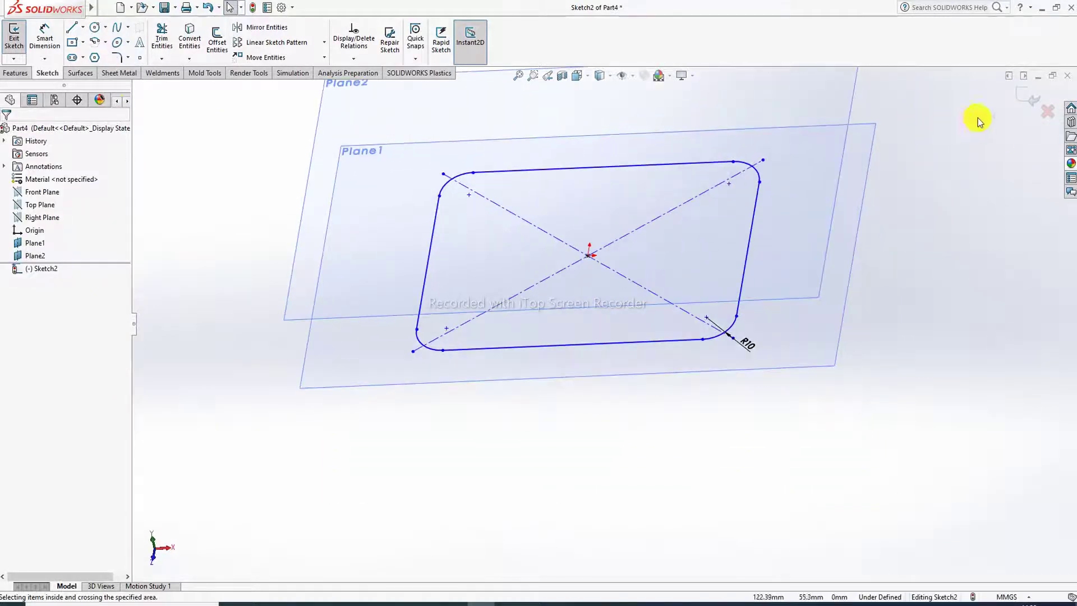
click(1030, 100)
- Sketch a circle with a radius of about 38 mm centred on the origin on the upper offset plane
mouse_move(813, 291)
middle_down()
mouse_move(832, 168)
mouse_move(842, 252)
middle_up()
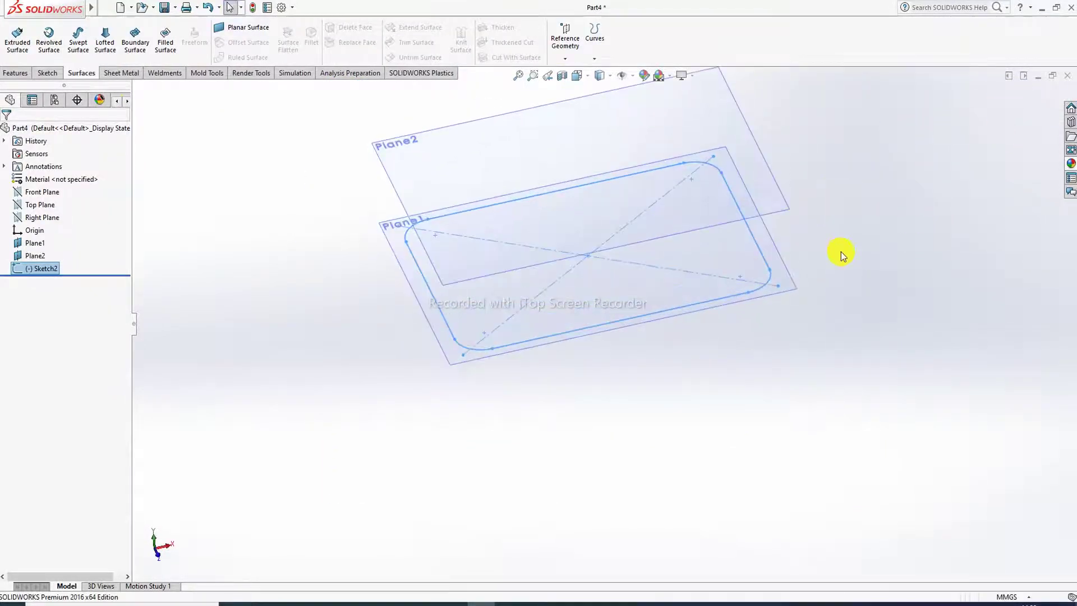
click(791, 209)
click(829, 174)
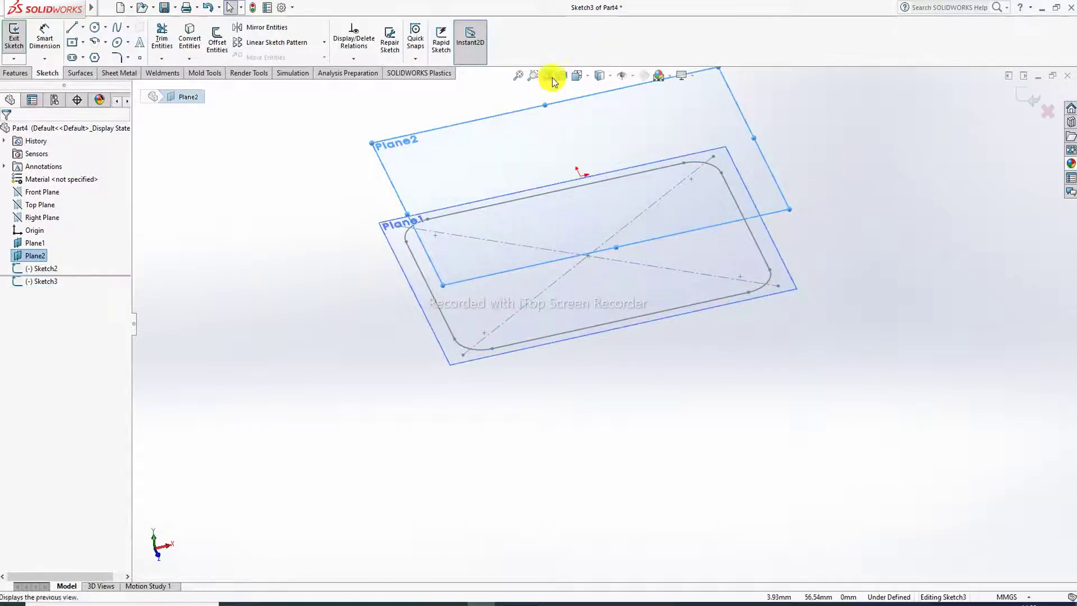
click(577, 75)
click(650, 145)
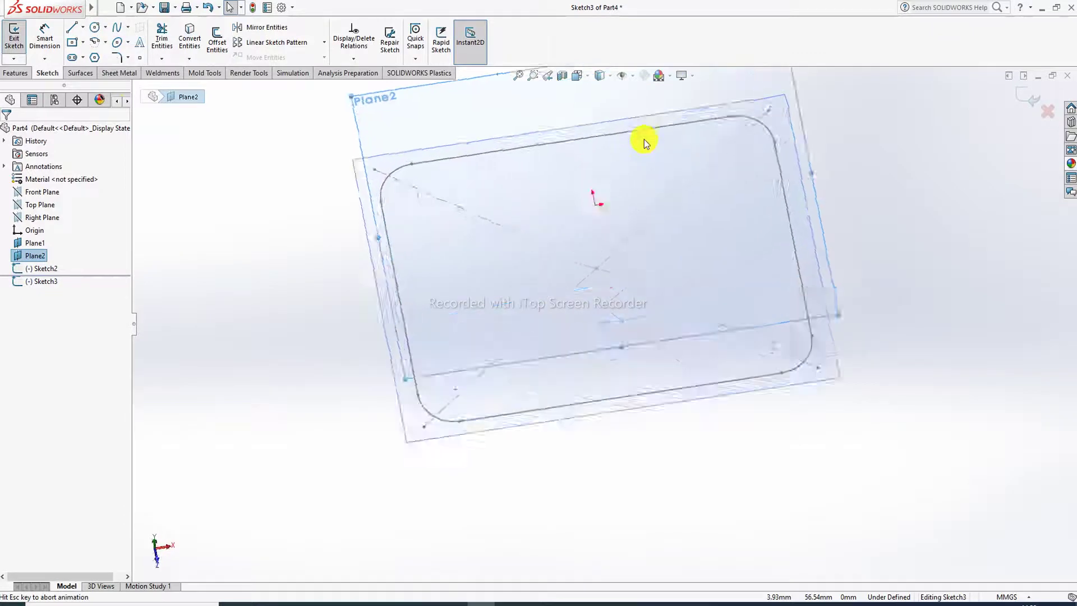
click(96, 28)
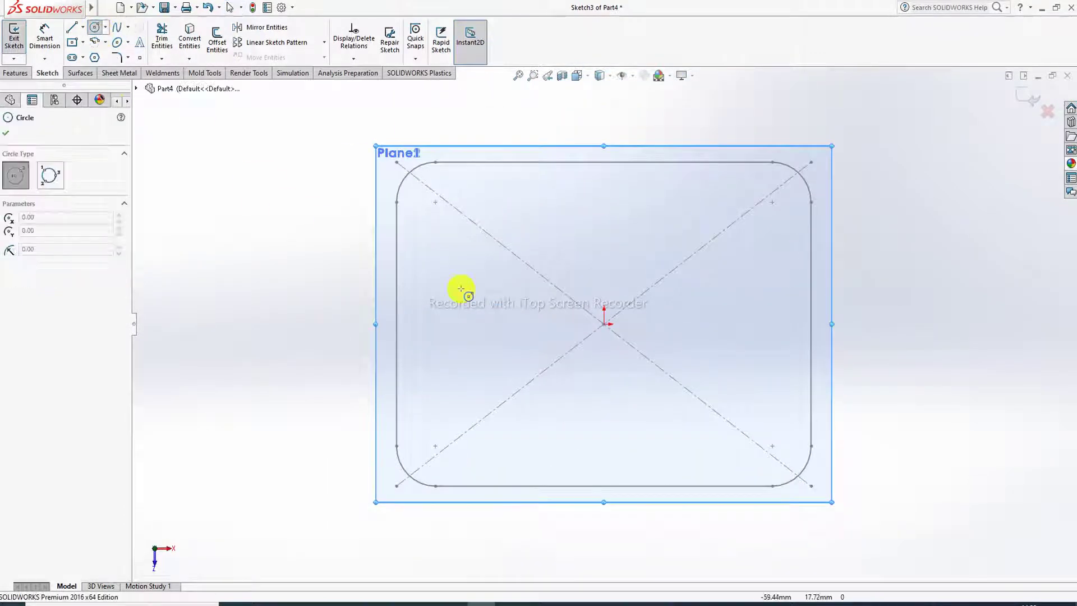
click(603, 324)
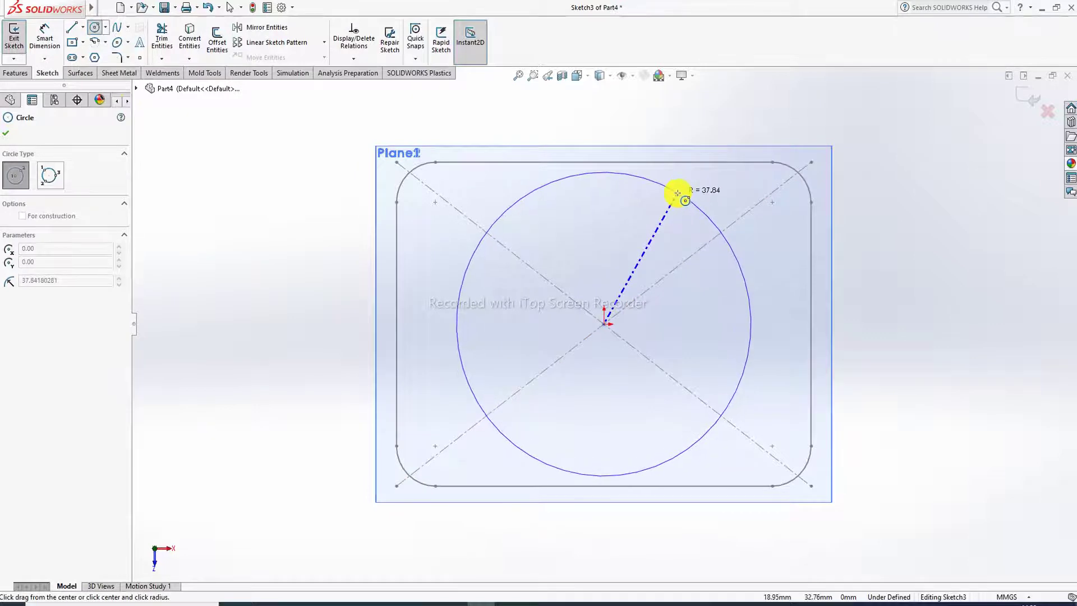
click(681, 194)
right_click(846, 112)
click(866, 119)
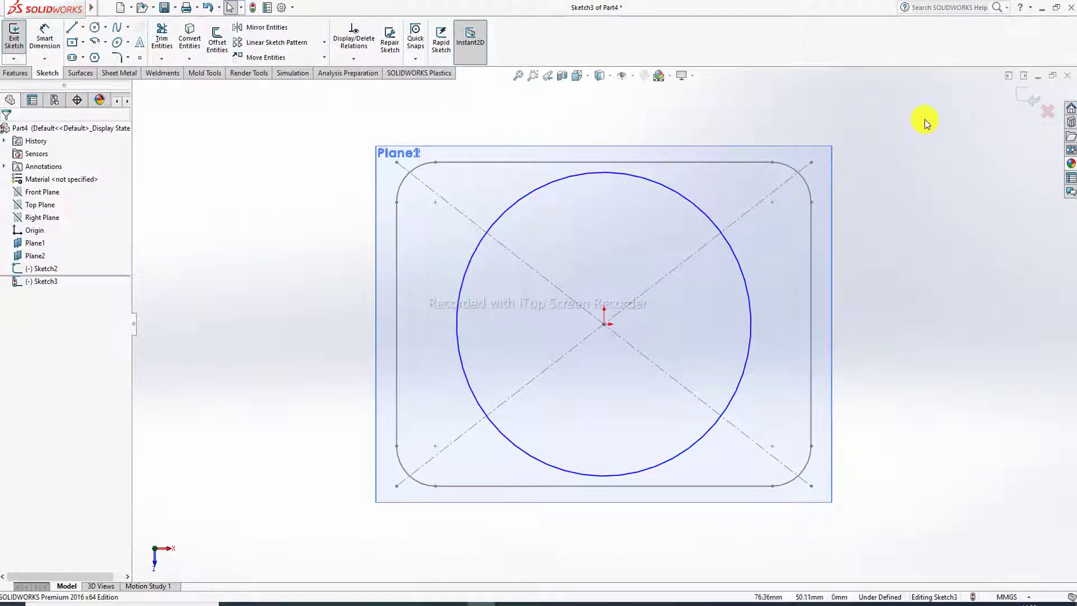
- Dimension the circle's diameter to 76 mm and exit the sketch
click(43, 48)
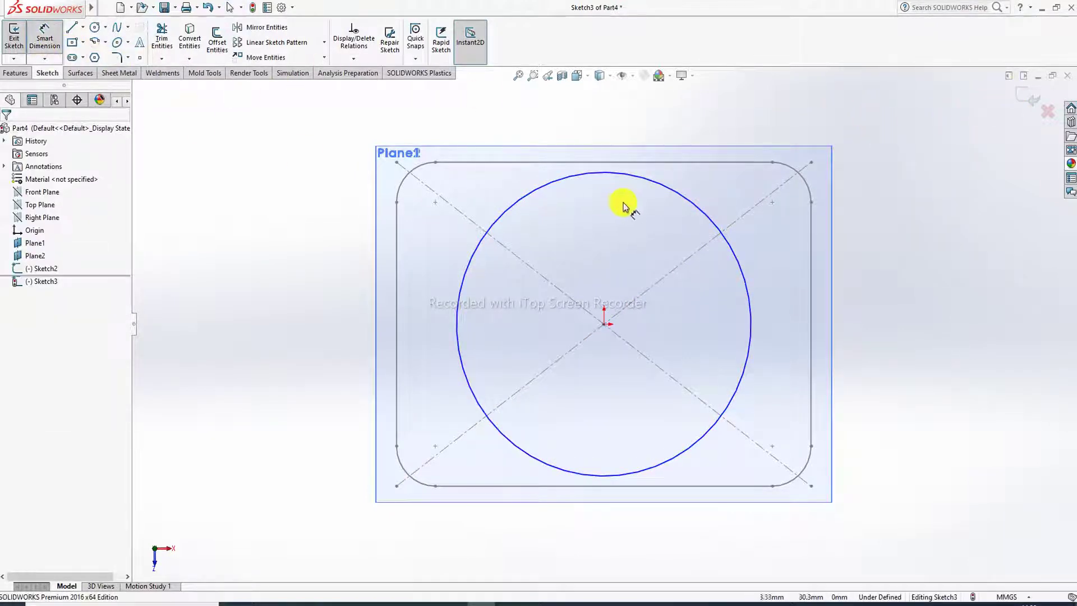
click(654, 186)
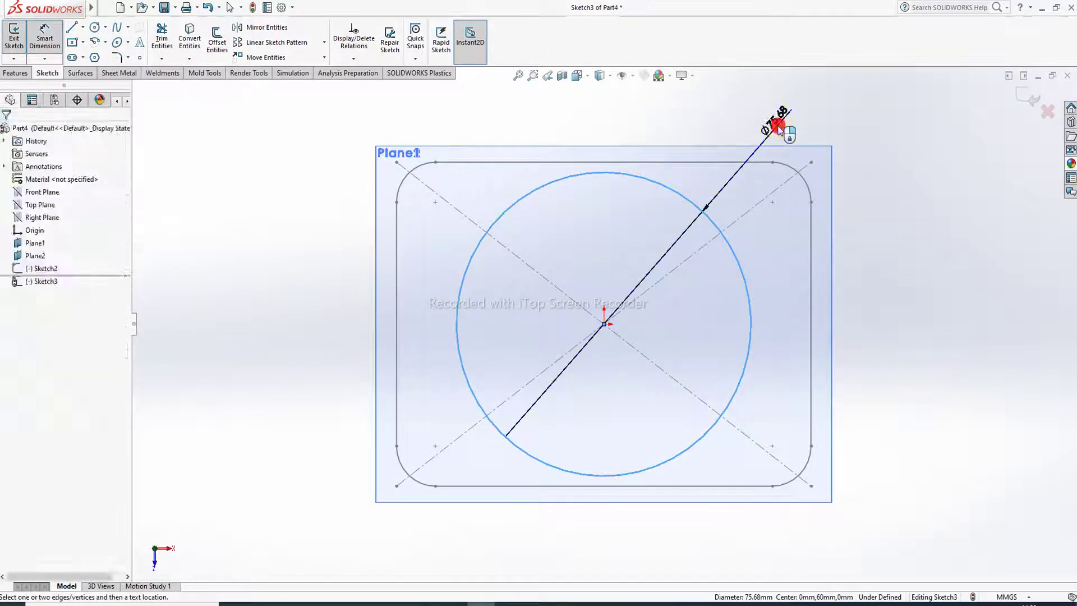
click(776, 125)
text(76)
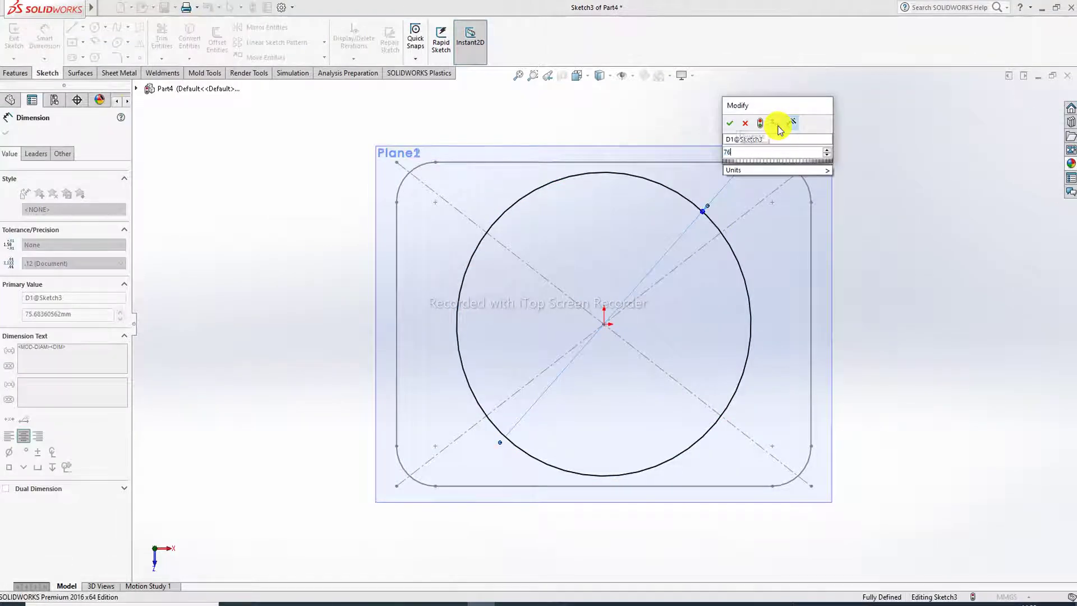
key(Return)
right_click(892, 139)
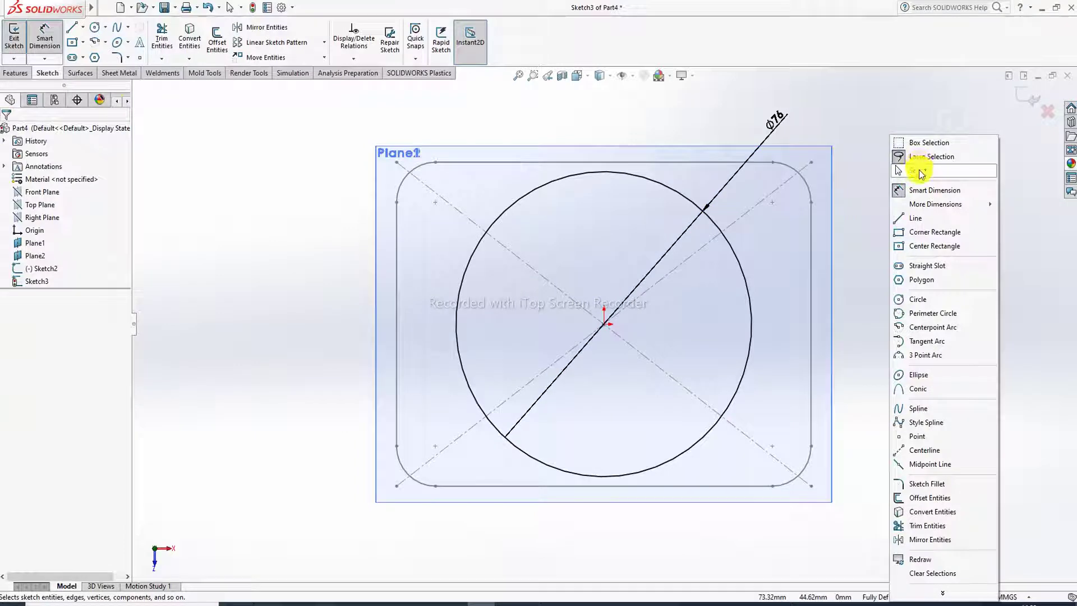
click(918, 170)
click(1033, 100)
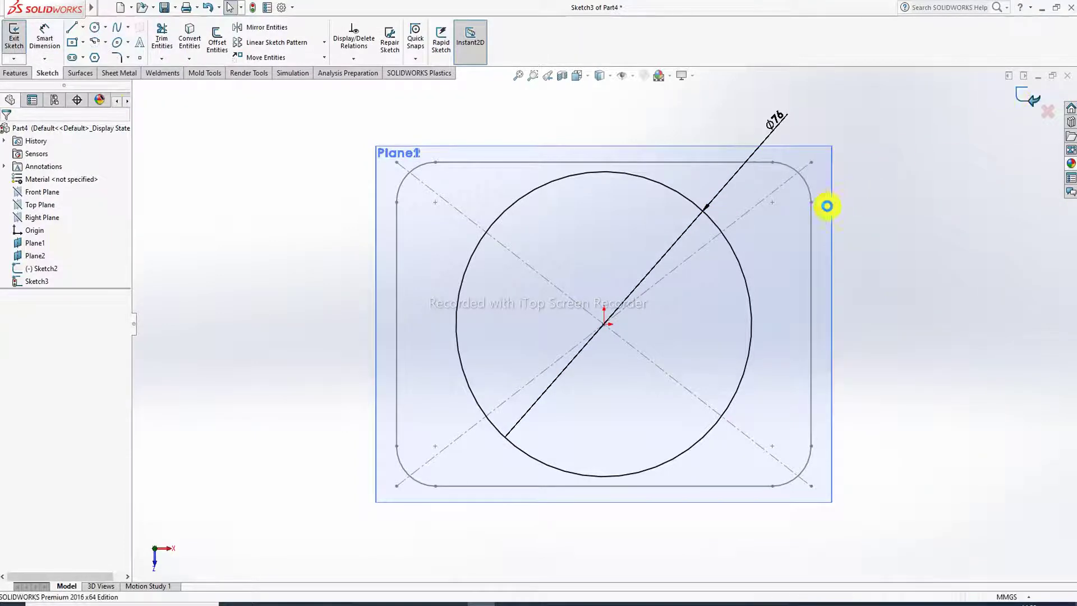
mouse_move(806, 261)
middle_down()
mouse_move(815, 38)
mouse_move(724, 241)
mouse_move(743, 146)
mouse_move(714, 274)
middle_up()
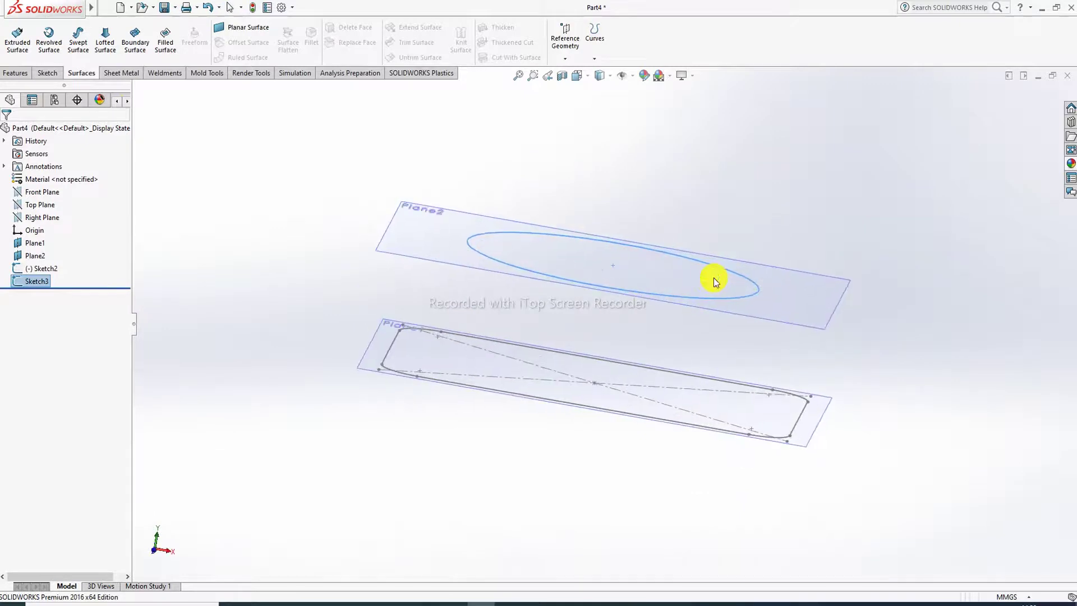
scroll(537, 279, down, 2)
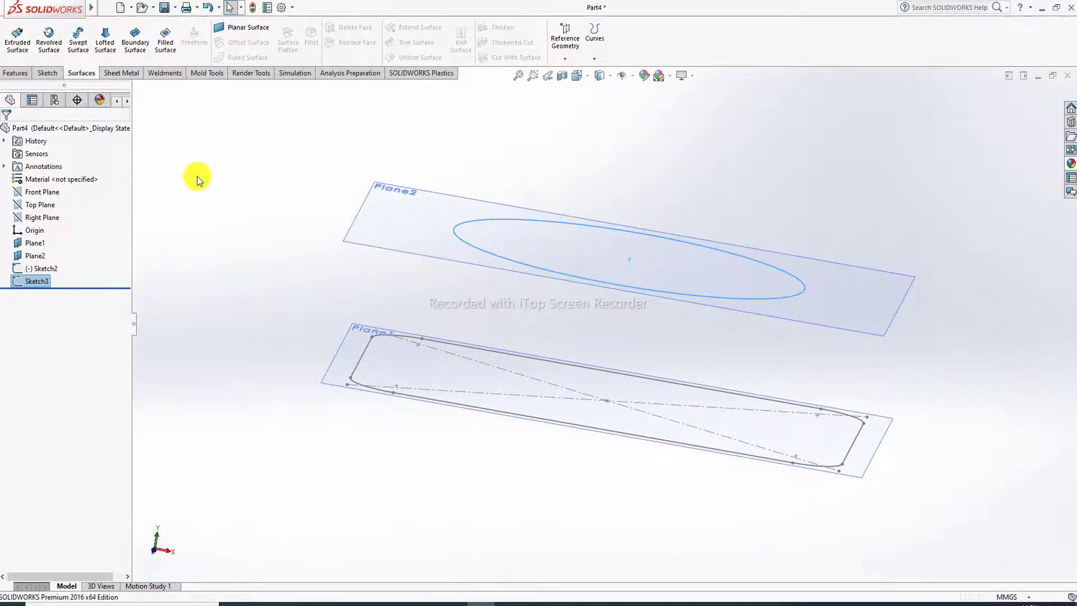
- Create a lofted surface between the circle on the upper plane and the rounded rectangle on the lower plane
middle_drag(197, 176, 187, 150)
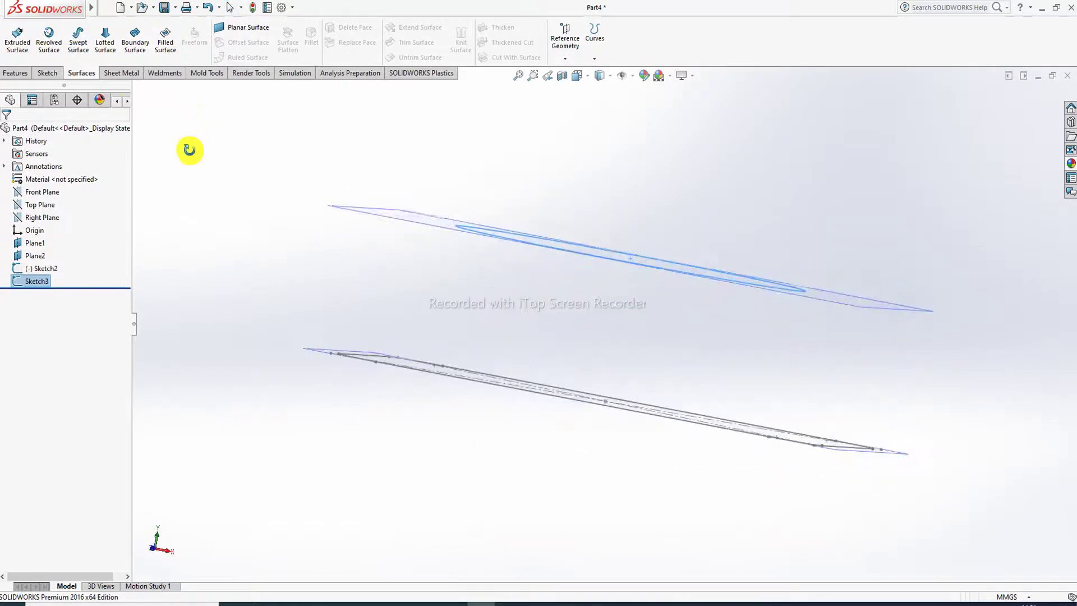
click(106, 43)
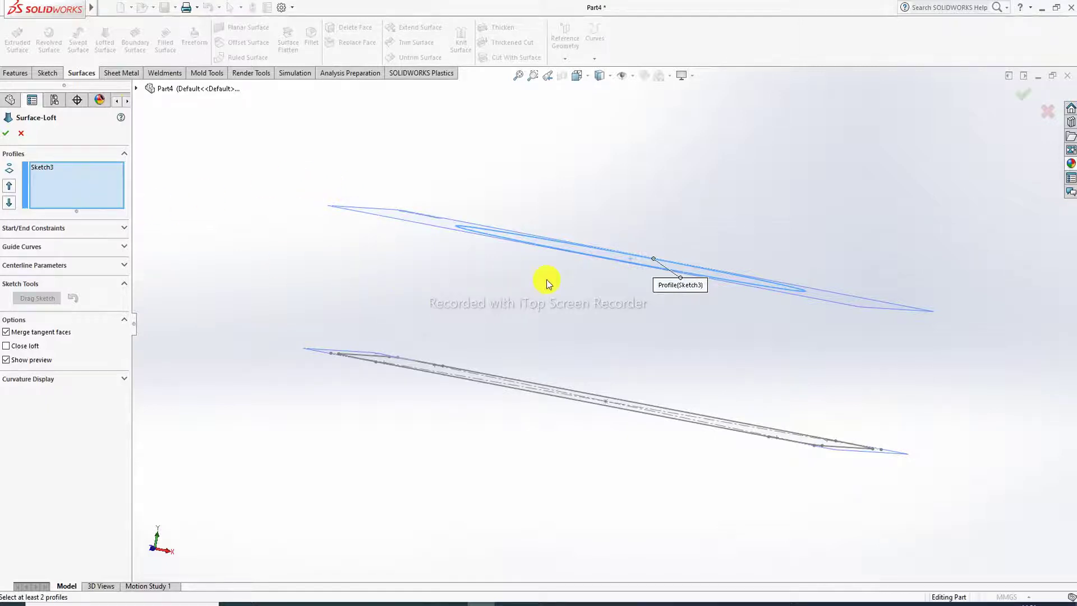
middle_drag(550, 279, 545, 313)
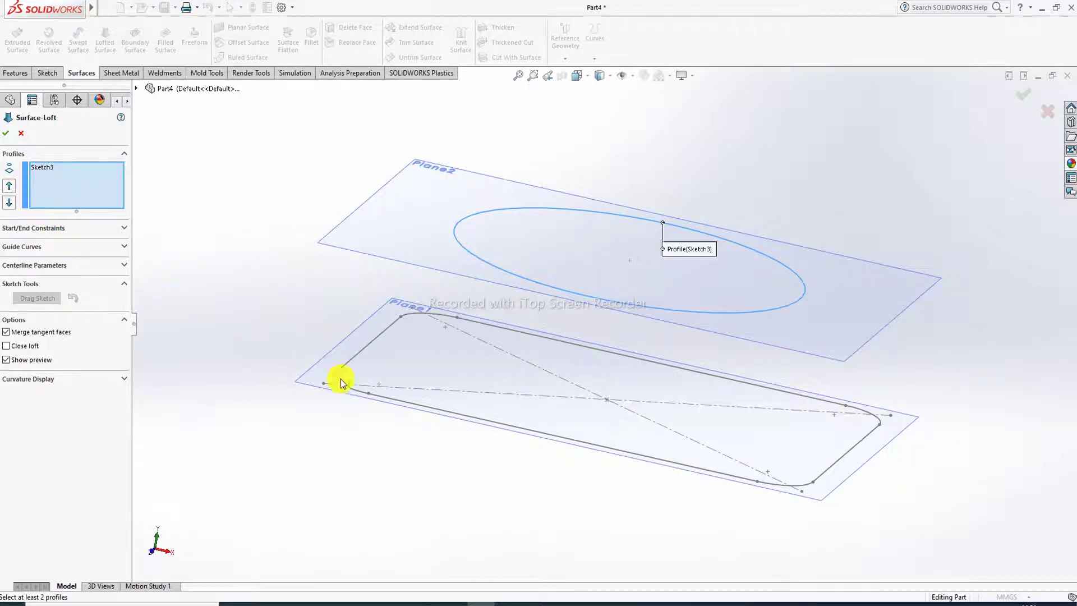
click(758, 480)
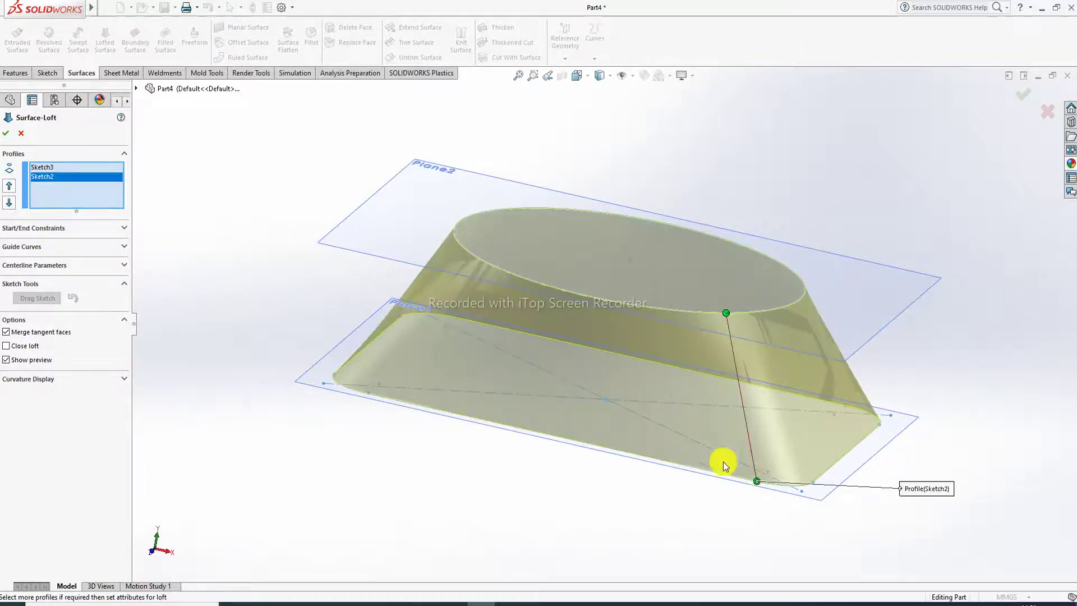
mouse_move(703, 432)
middle_down()
mouse_move(721, 478)
mouse_move(702, 451)
middle_up()
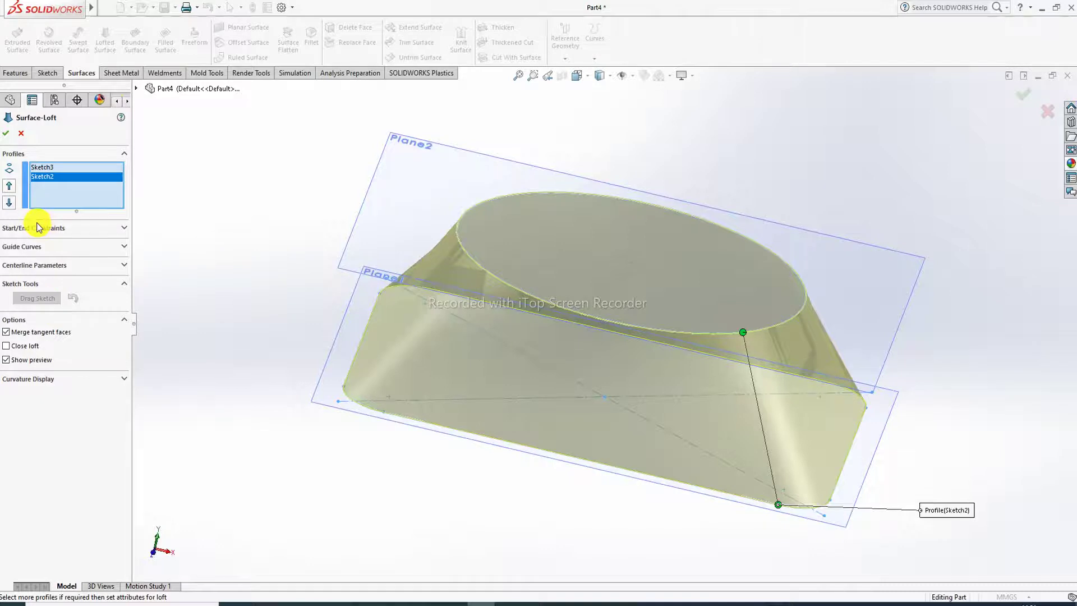
click(9, 185)
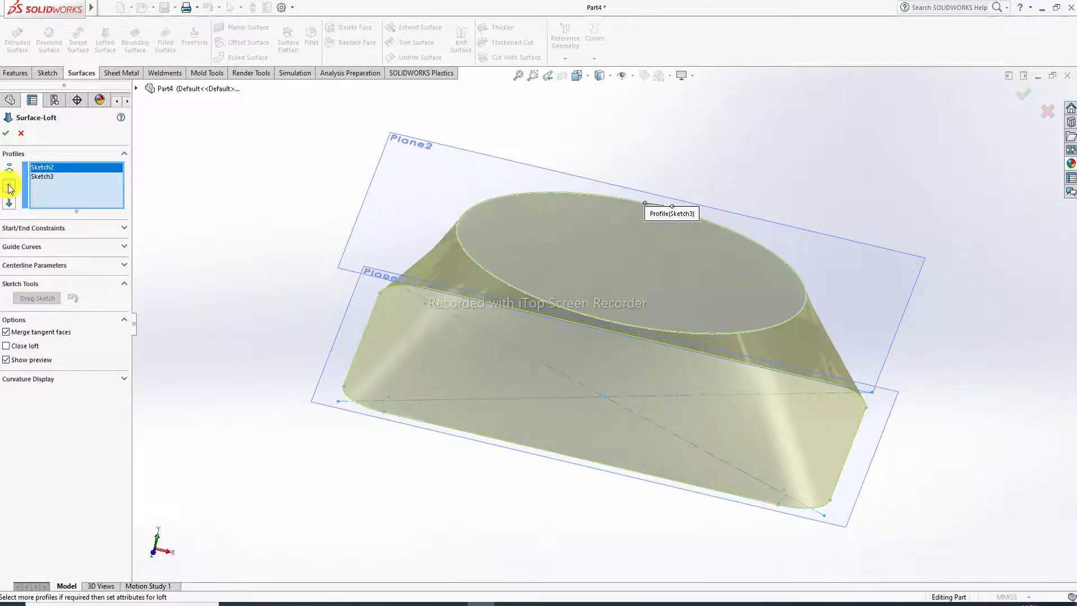
click(10, 205)
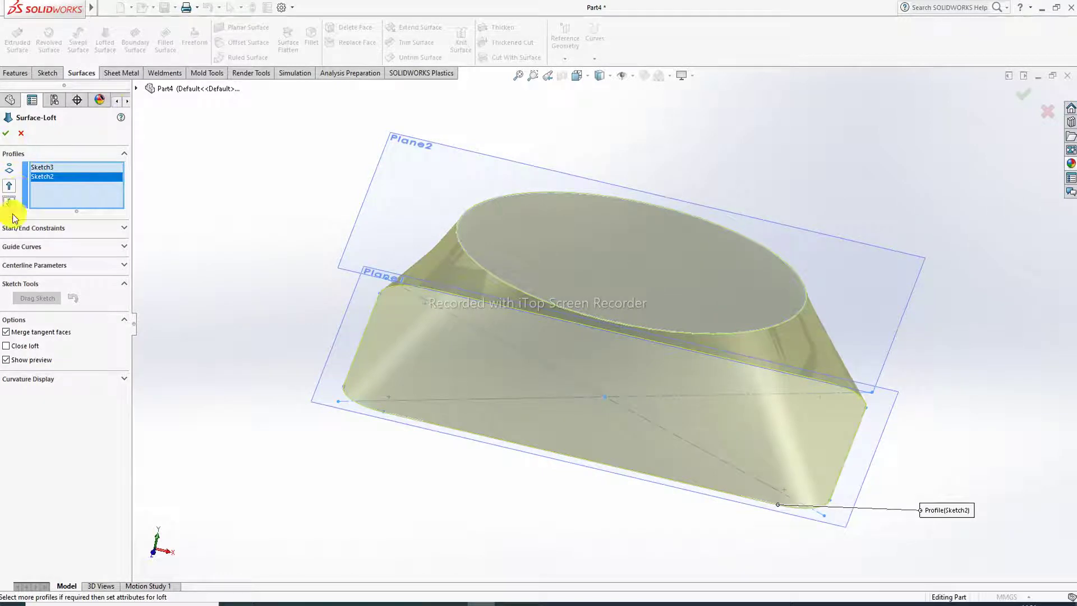
click(77, 227)
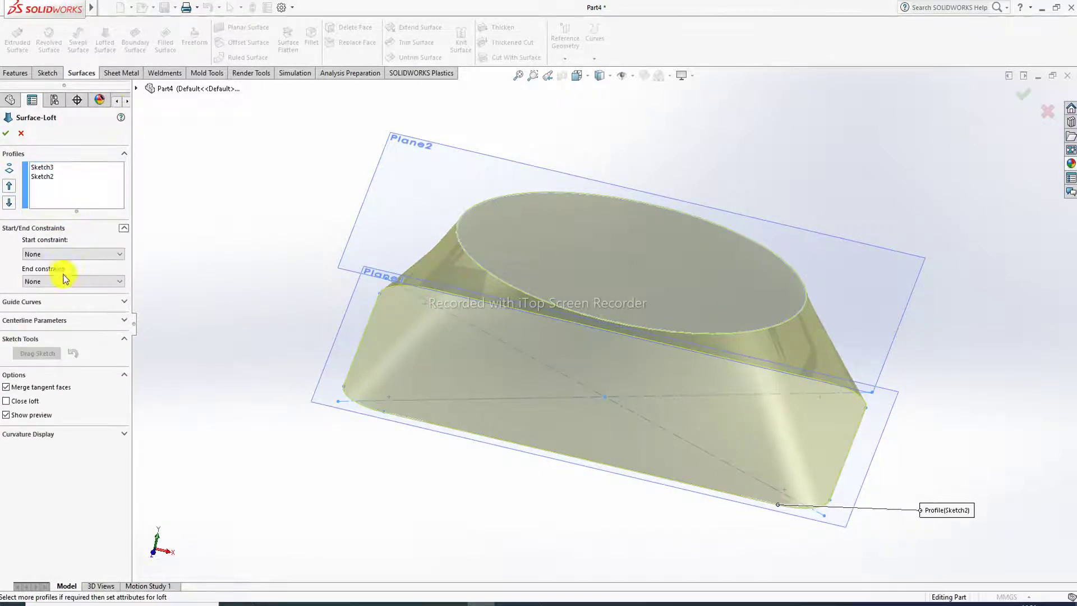
click(120, 228)
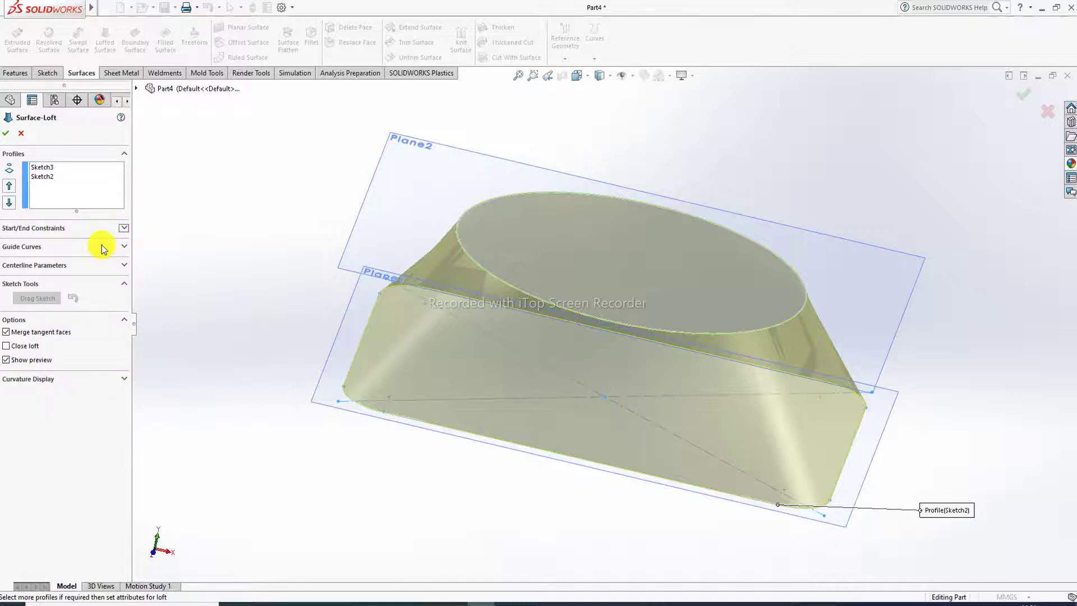
click(102, 248)
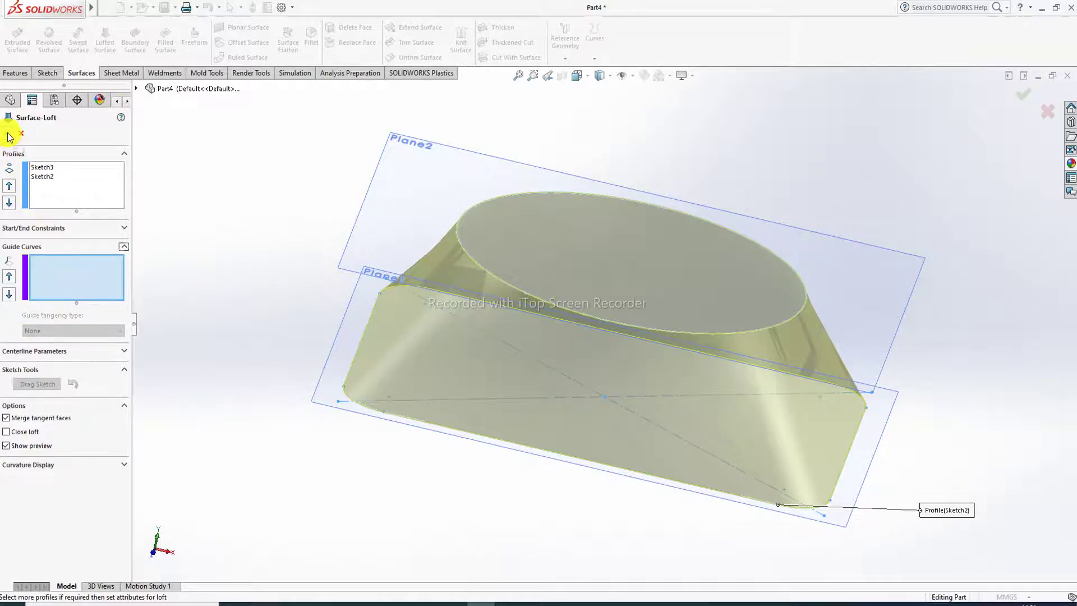
middle_drag(226, 269, 226, 231)
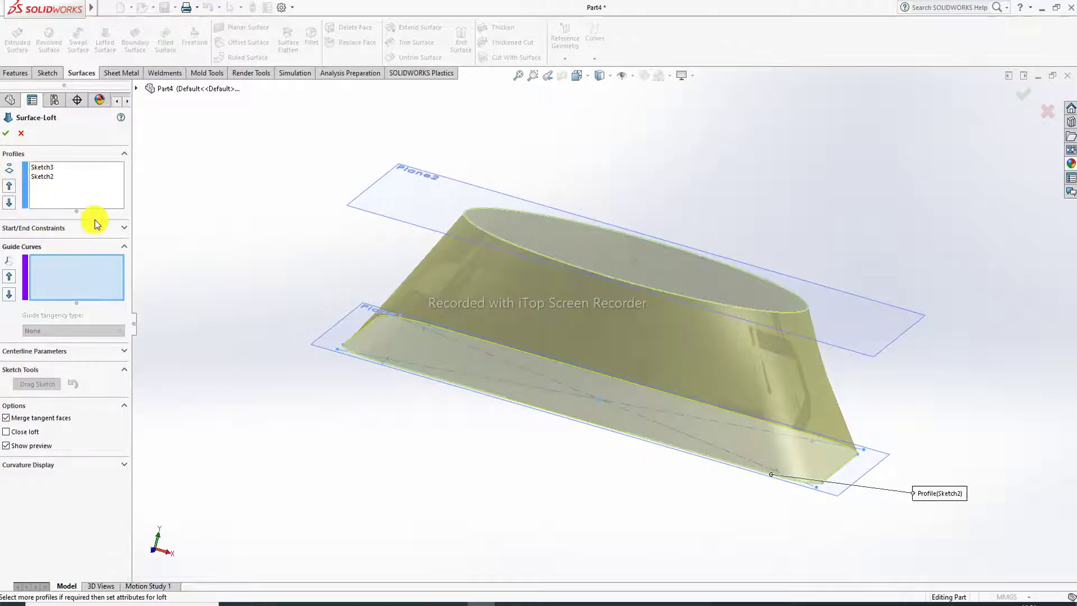
click(8, 135)
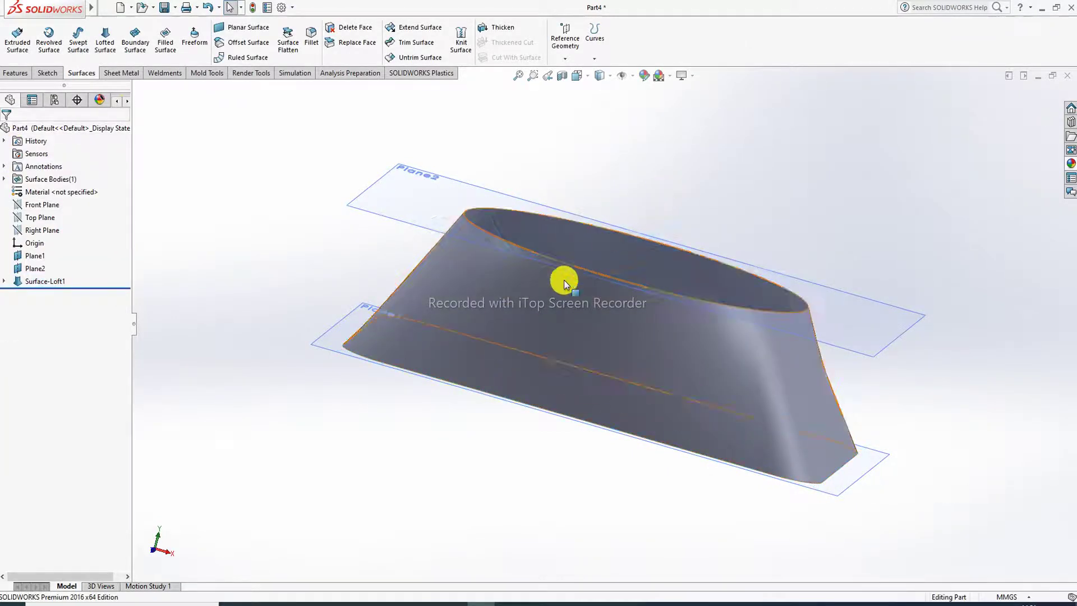
- Apply the Plain White scene as the background of the part
mouse_move(565, 281)
middle_down()
mouse_move(613, 361)
mouse_move(577, 212)
mouse_move(552, 337)
mouse_move(577, 279)
middle_up()
click(672, 73)
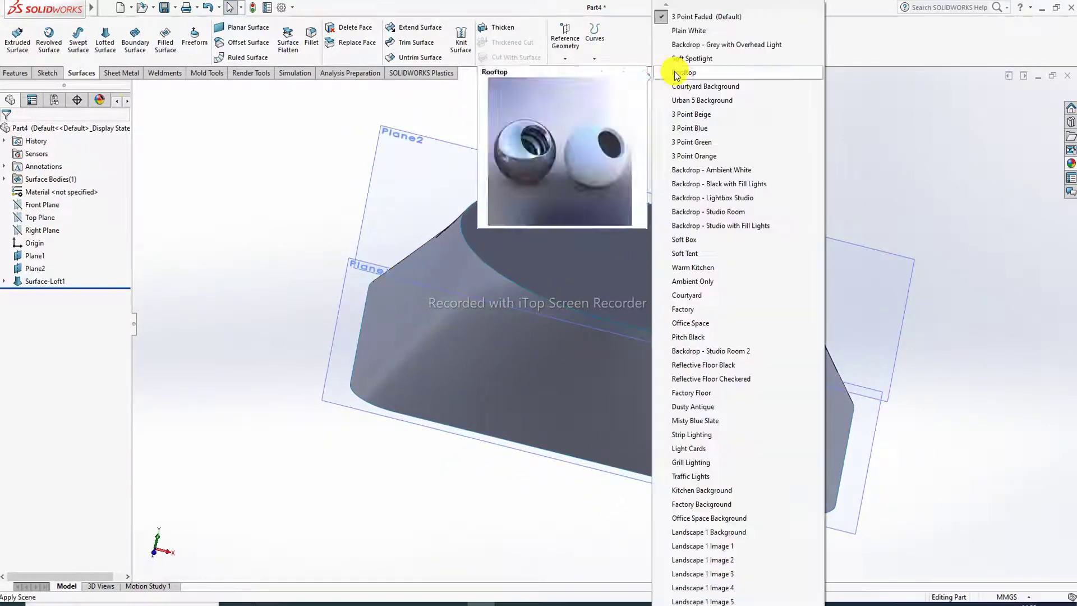
click(688, 18)
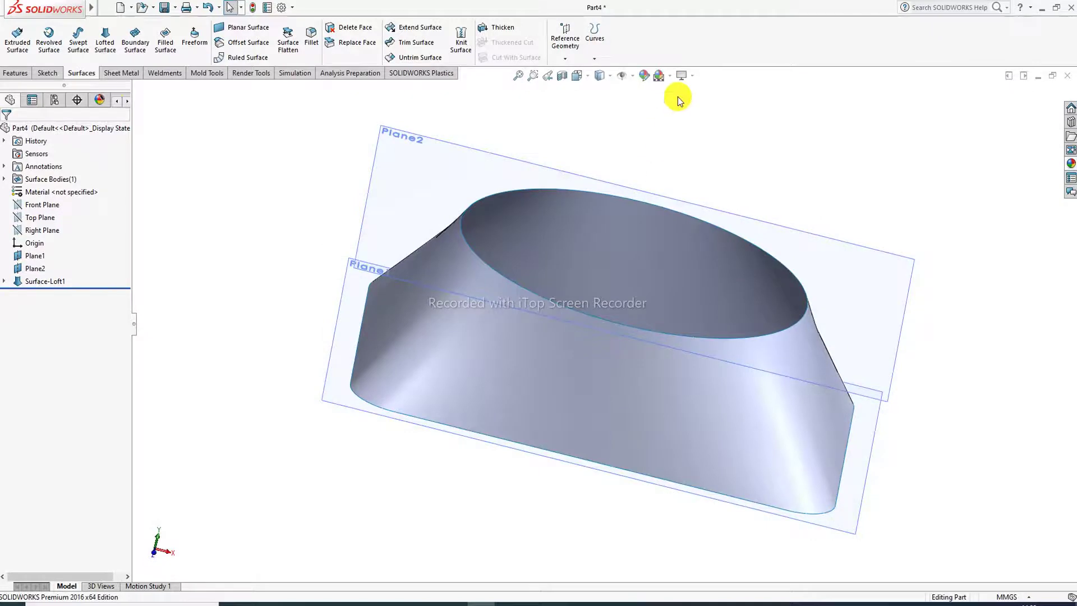
- Set the whole part's appearance colour to pure blue (RGB 0, 0, 255)
click(648, 77)
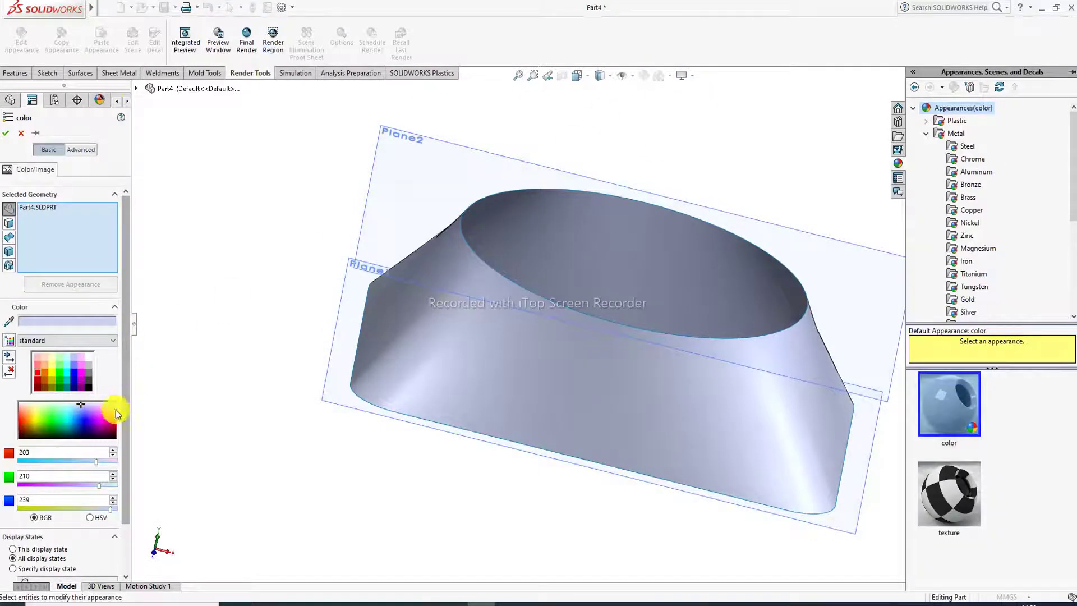
click(73, 372)
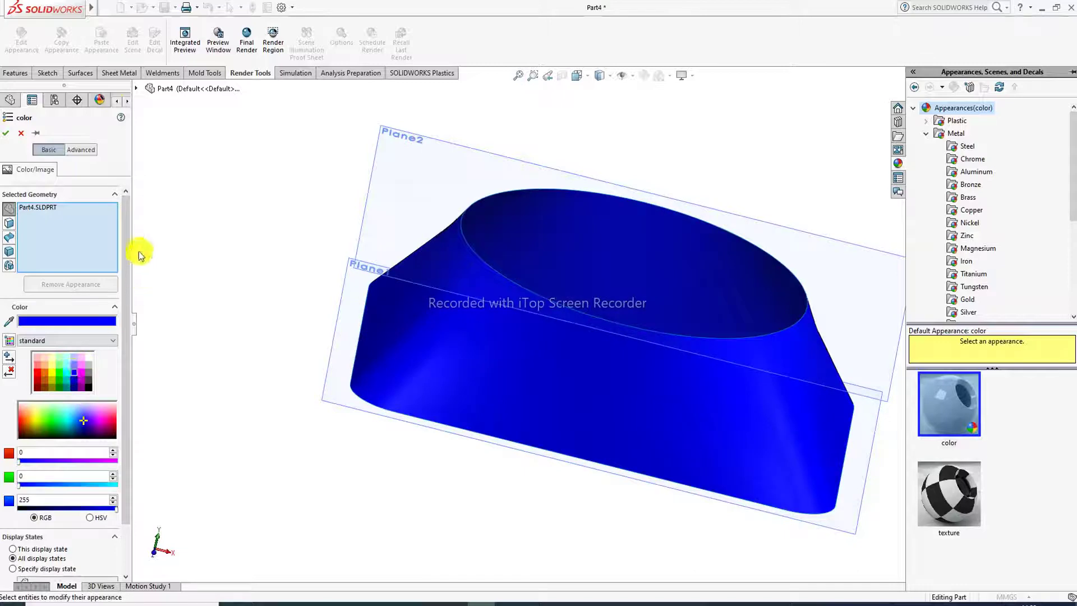
click(5, 133)
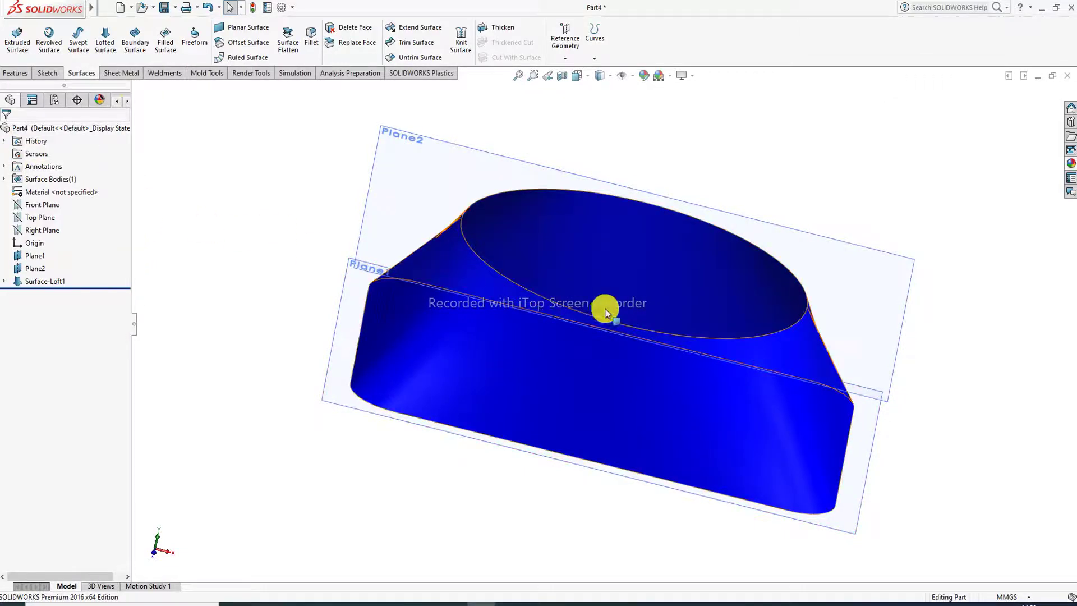
- Hide both offset reference planes, Plane2 and Plane1, so only the lofted surface is displayed
middle_drag(606, 313, 631, 280)
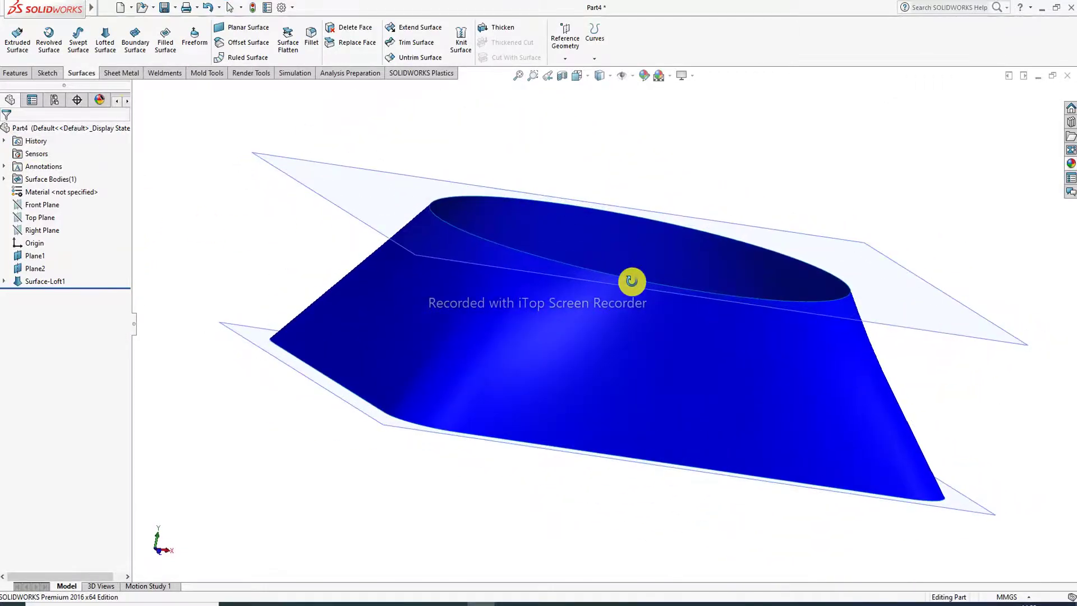
click(484, 265)
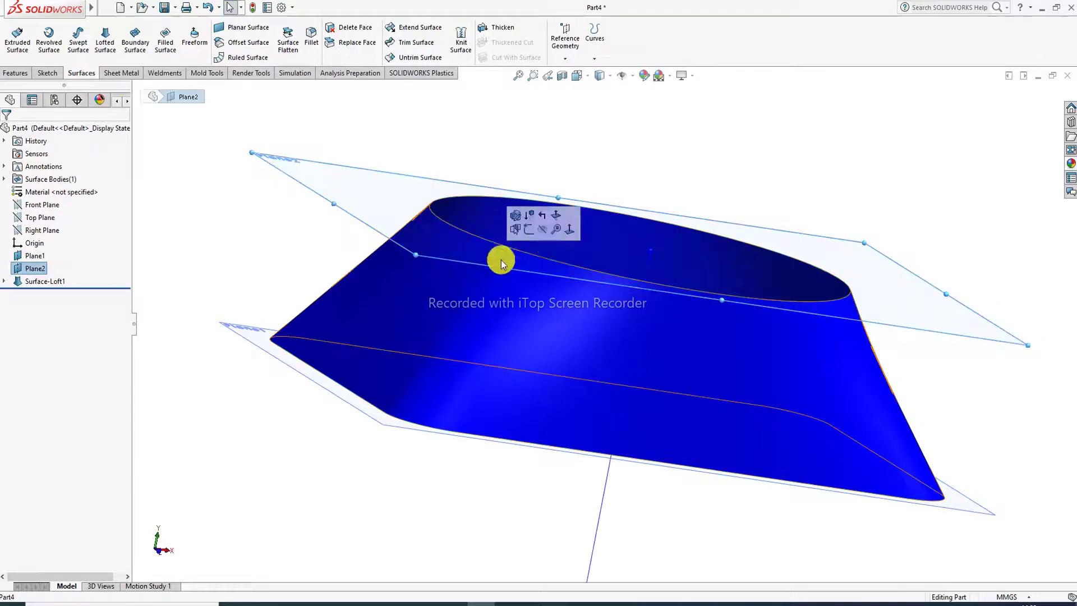
click(542, 230)
click(391, 433)
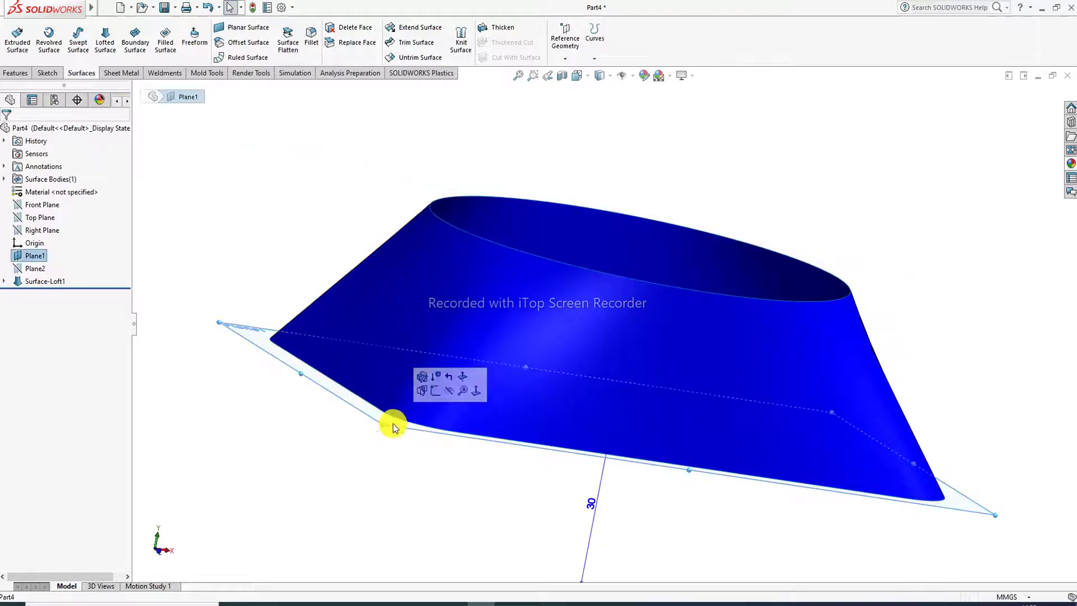
click(449, 399)
middle_drag(625, 305, 627, 235)
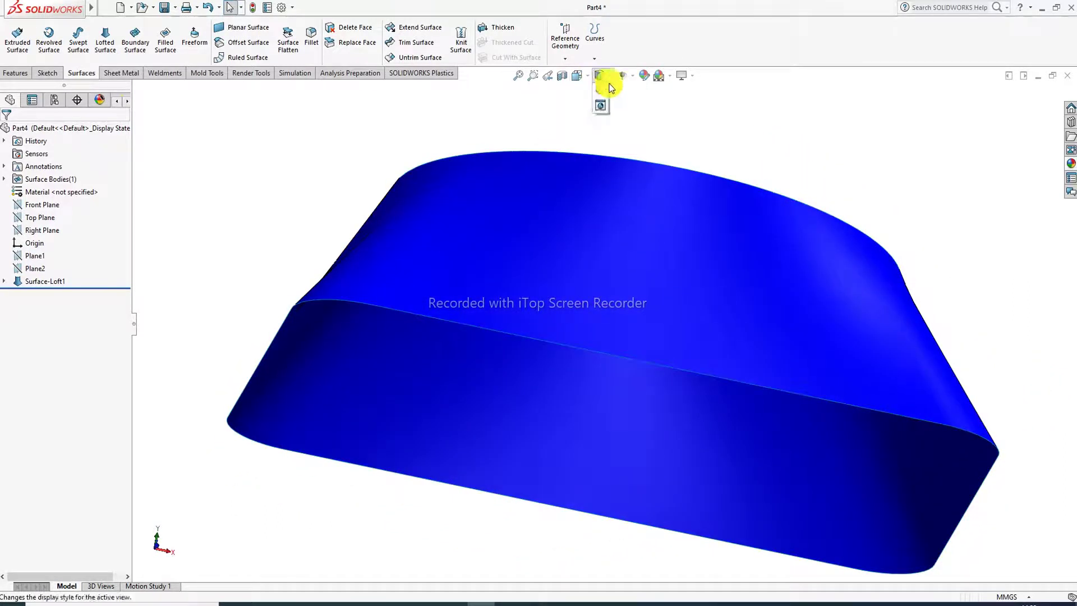
click(587, 76)
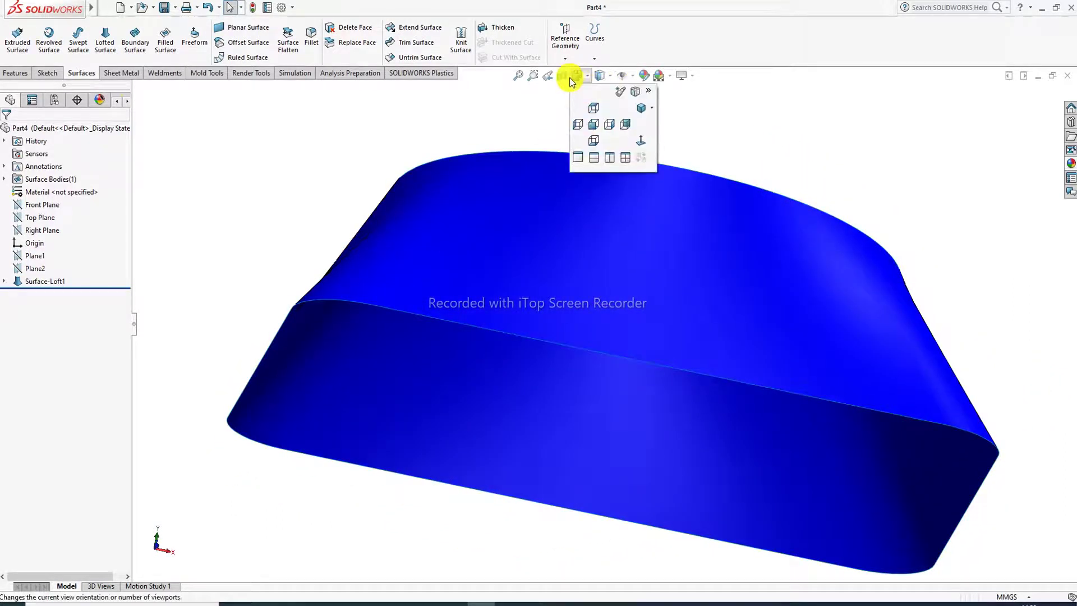
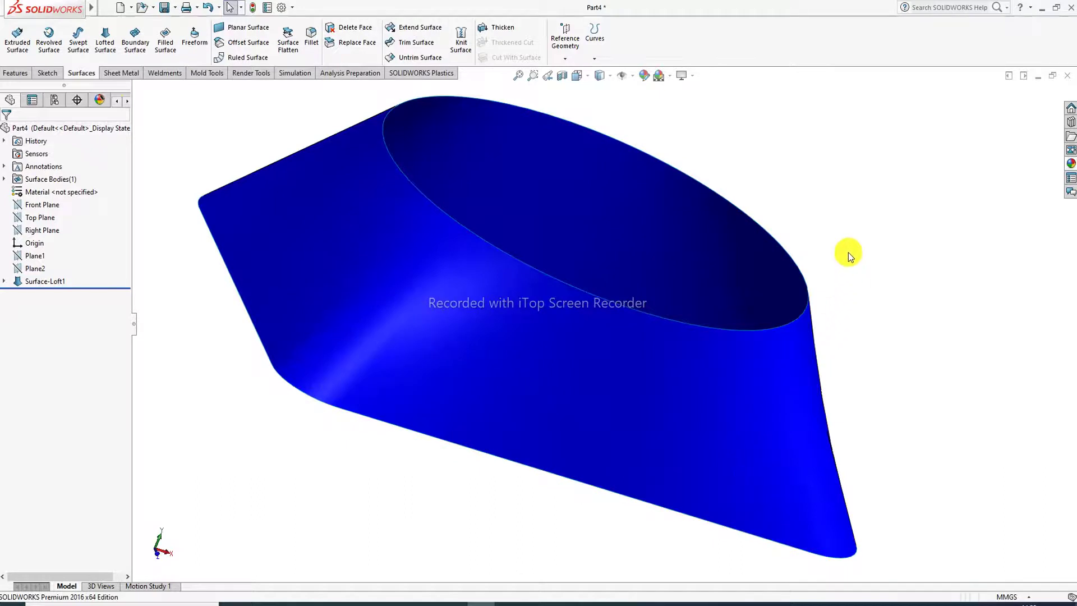
middle_drag(611, 192, 625, 217)
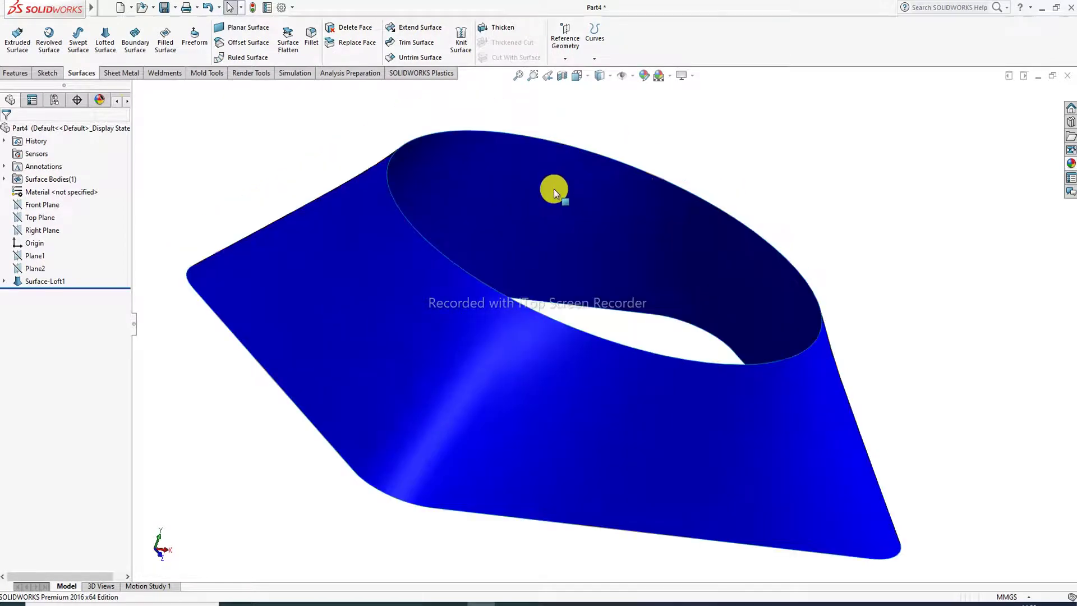
mouse_move(624, 217)
middle_down()
mouse_move(600, 219)
mouse_move(618, 220)
middle_up()
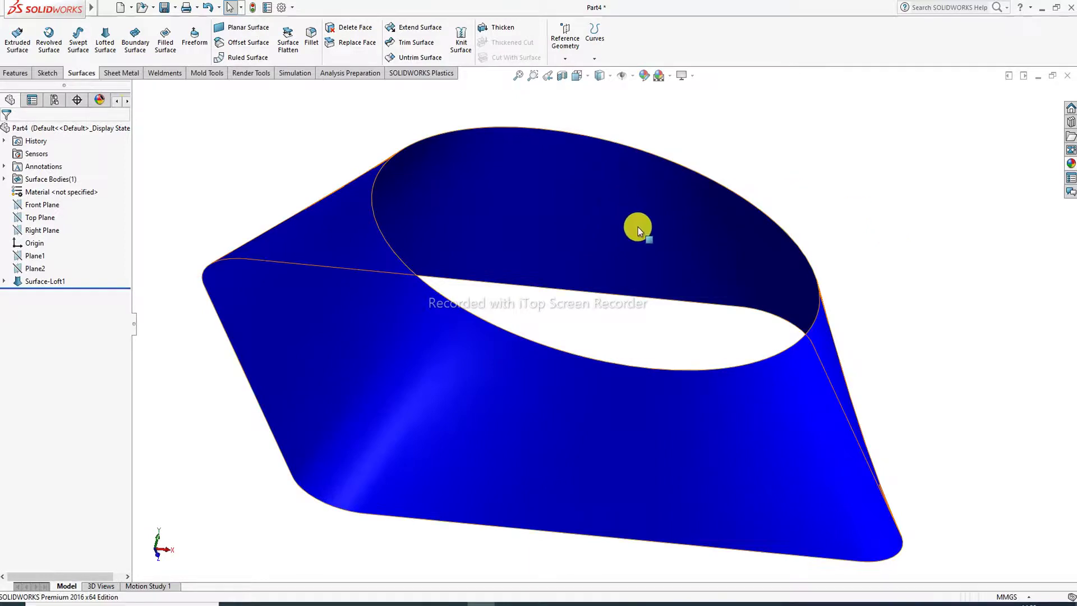
mouse_move(584, 271)
middle_down()
mouse_move(608, 210)
mouse_move(596, 264)
mouse_move(582, 270)
middle_up()
middle_drag(681, 218, 842, 128)
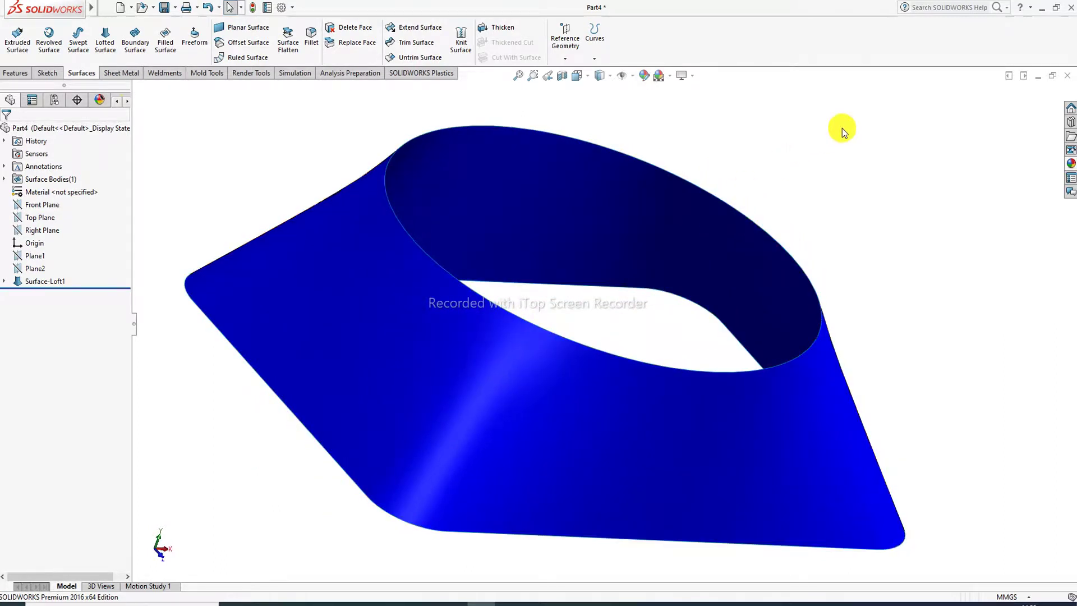